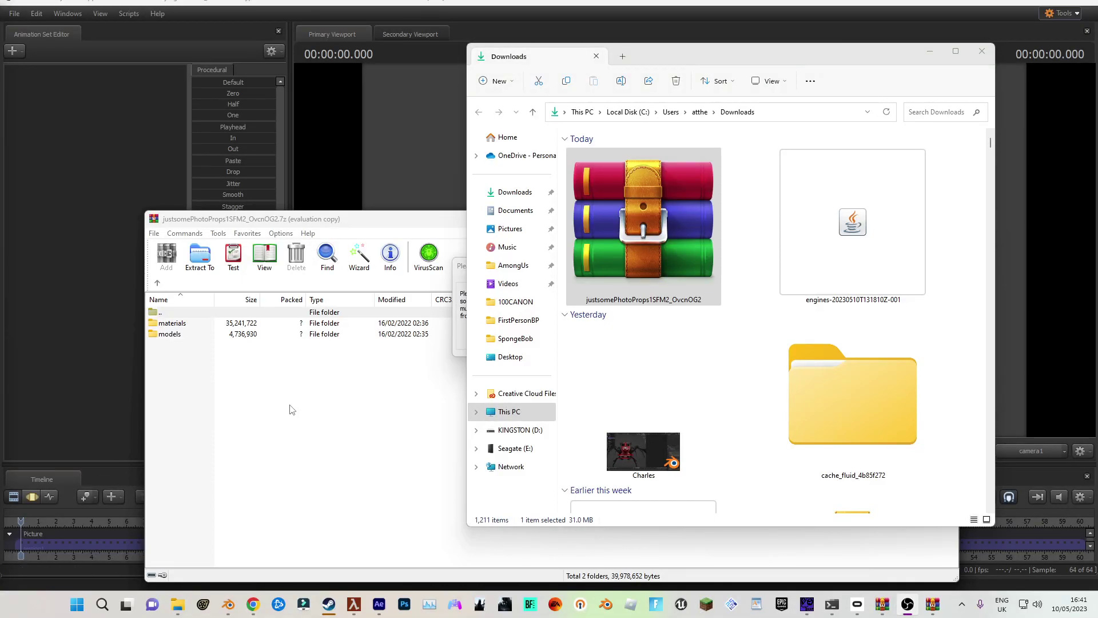
Raise the WinRAR archive window into view and select its materials and models folders
{"action": "left_click", "coordinate": [291, 410]}
{"action": "left_click_drag", "start_coordinate": [476, 219], "coordinate": [471, 157]}
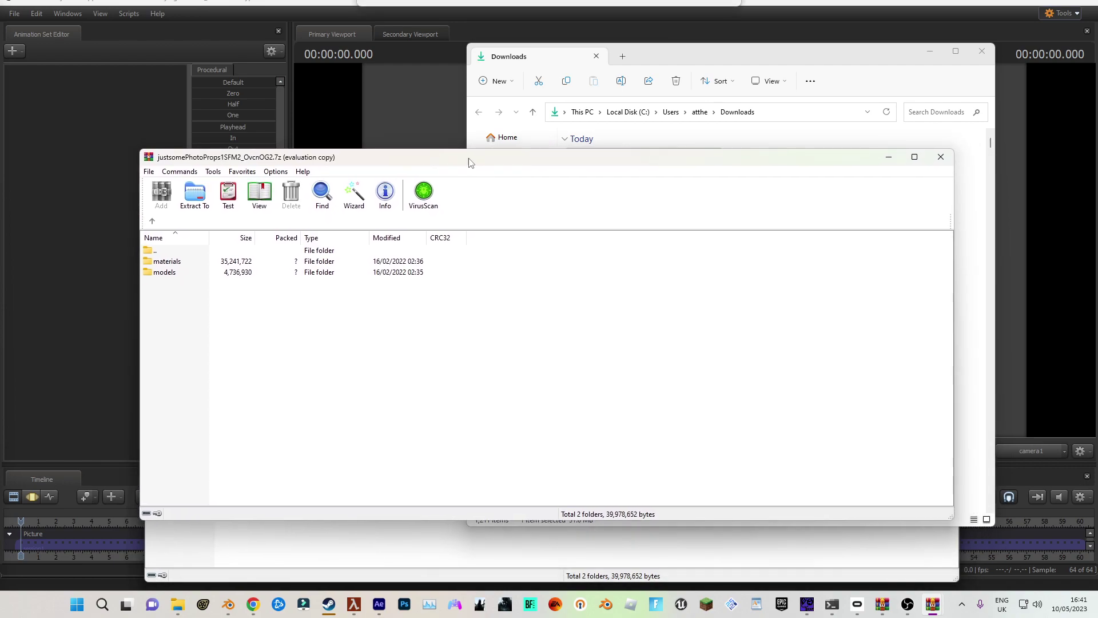
{"action": "left_click_drag", "start_coordinate": [191, 286], "coordinate": [167, 261]}
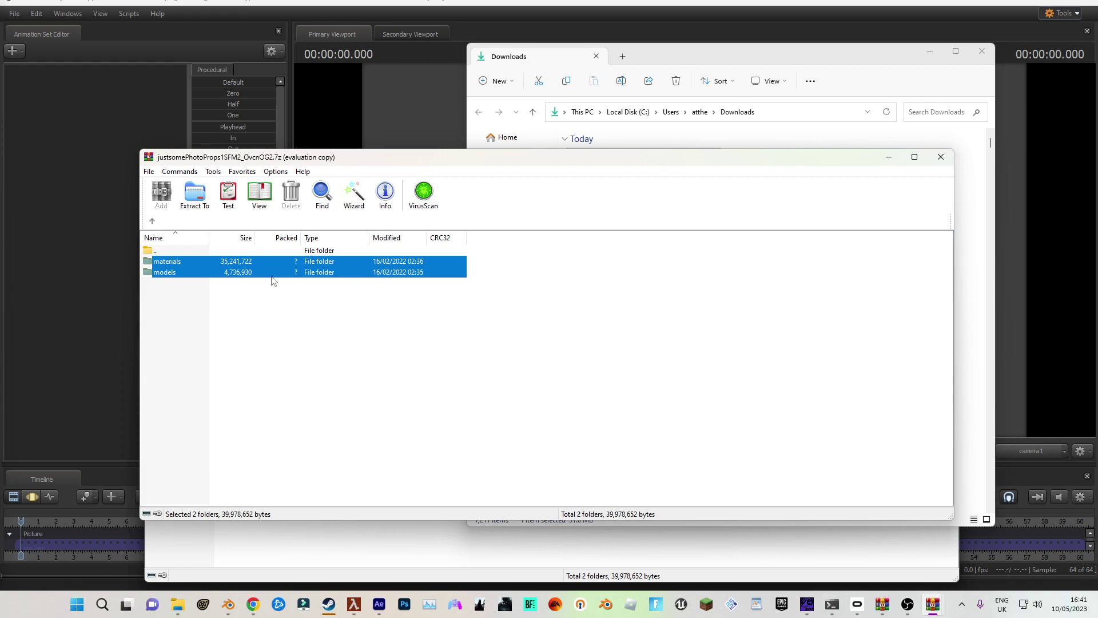
{"action": "mouse_move", "coordinate": [177, 605]}
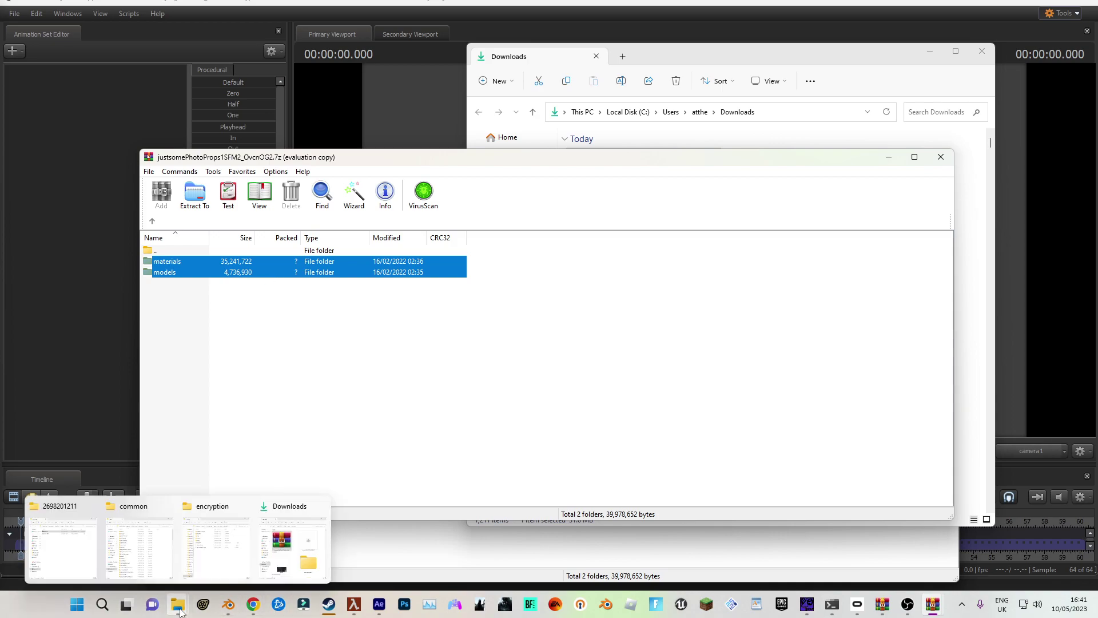
Move materials and models into the encryption addon folder, replacing the existing files
{"action": "left_click", "coordinate": [218, 540]}
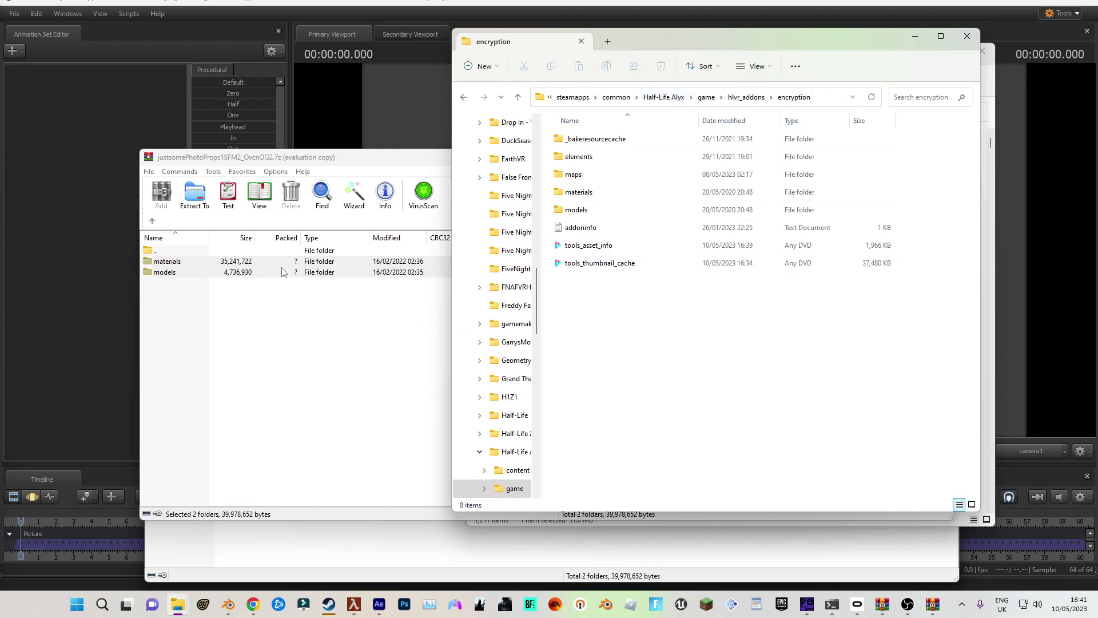
{"action": "mouse_move", "coordinate": [284, 271]}
{"action": "left_mouse_down"}
{"action": "mouse_move", "coordinate": [284, 309]}
{"action": "mouse_move", "coordinate": [920, 141]}
{"action": "left_mouse_up"}
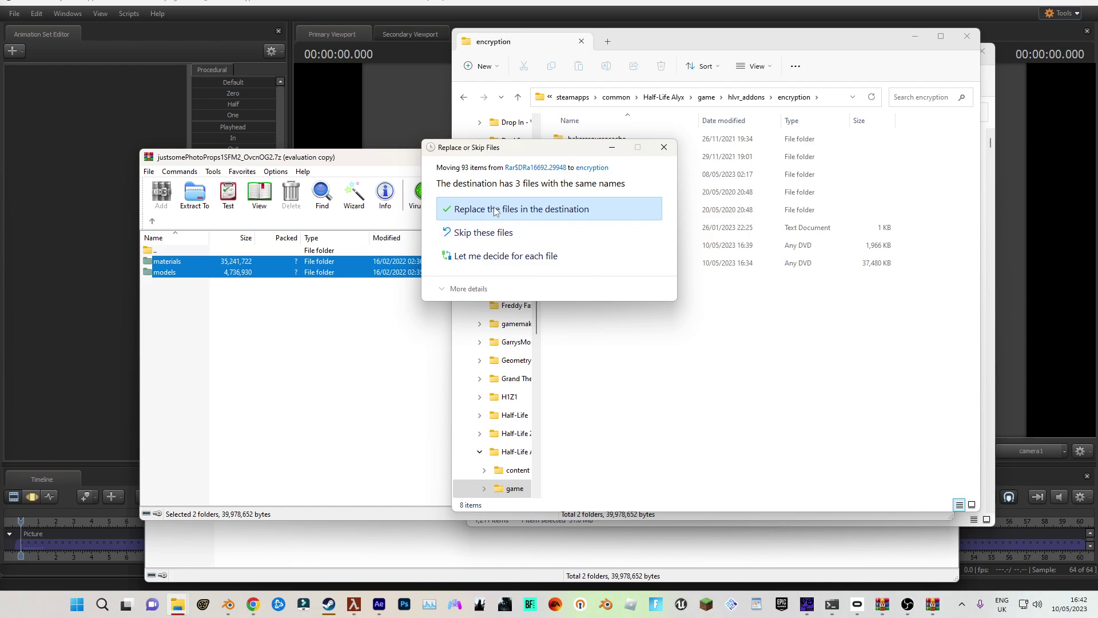
{"action": "left_click", "coordinate": [497, 232]}
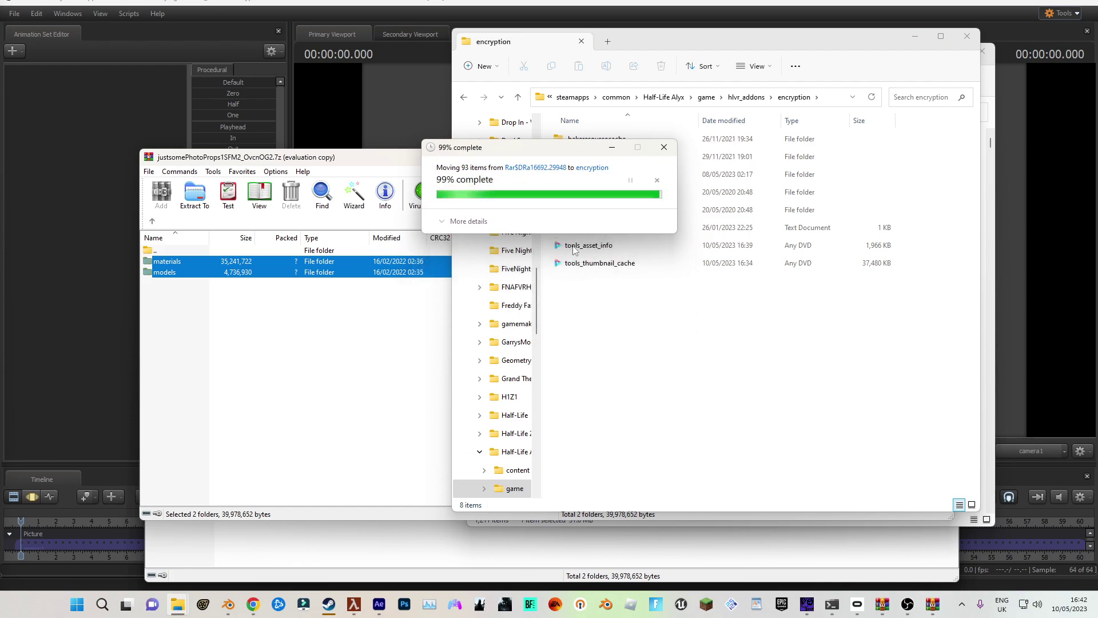
Back in SFM2, start creating an animation set for a new model to reach the model browser
{"action": "left_click", "coordinate": [97, 476]}
{"action": "right_click", "coordinate": [616, 340]}
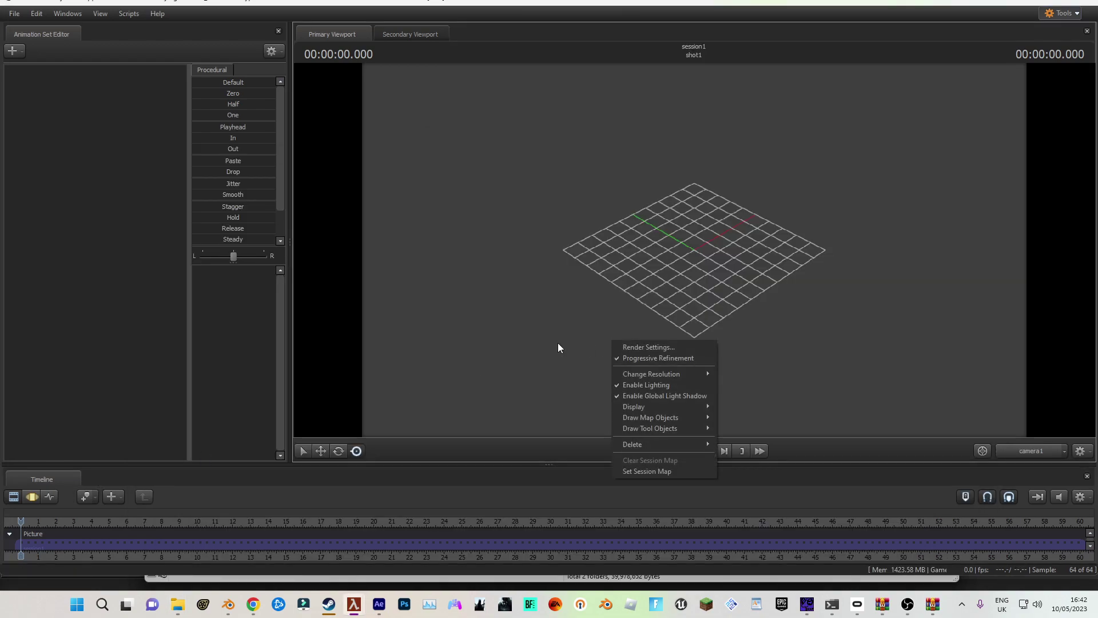
{"action": "right_click", "coordinate": [19, 66]}
{"action": "left_click", "coordinate": [49, 90]}
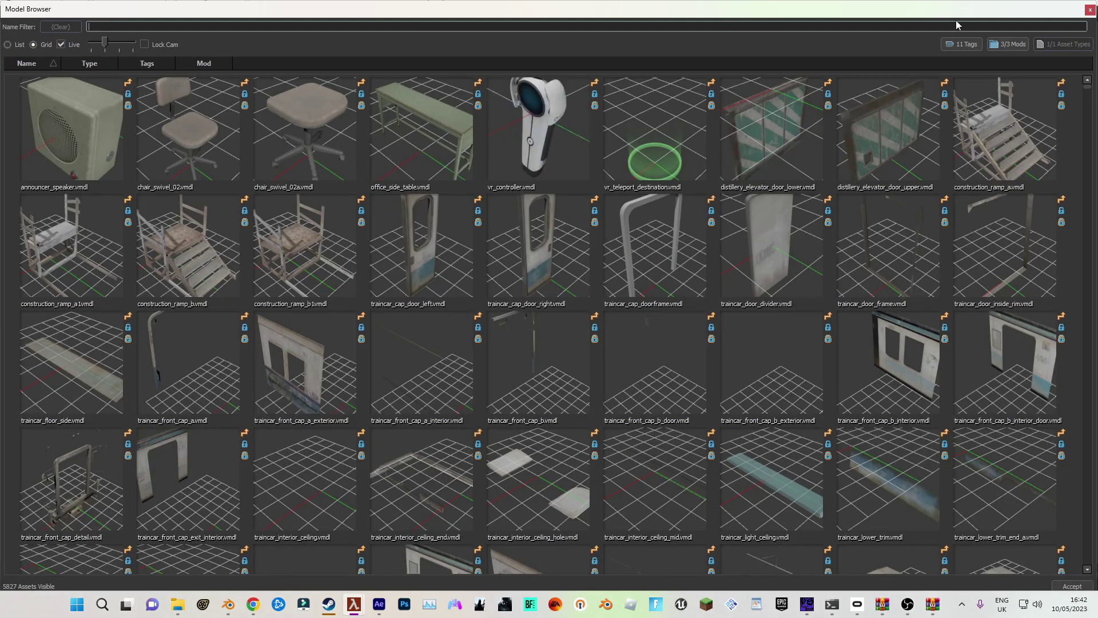
Filter the browser to hide hlvr and core models, close it, and switch to Steam
{"action": "left_click", "coordinate": [1006, 45]}
{"action": "left_click", "coordinate": [868, 93]}
{"action": "left_click", "coordinate": [868, 108]}
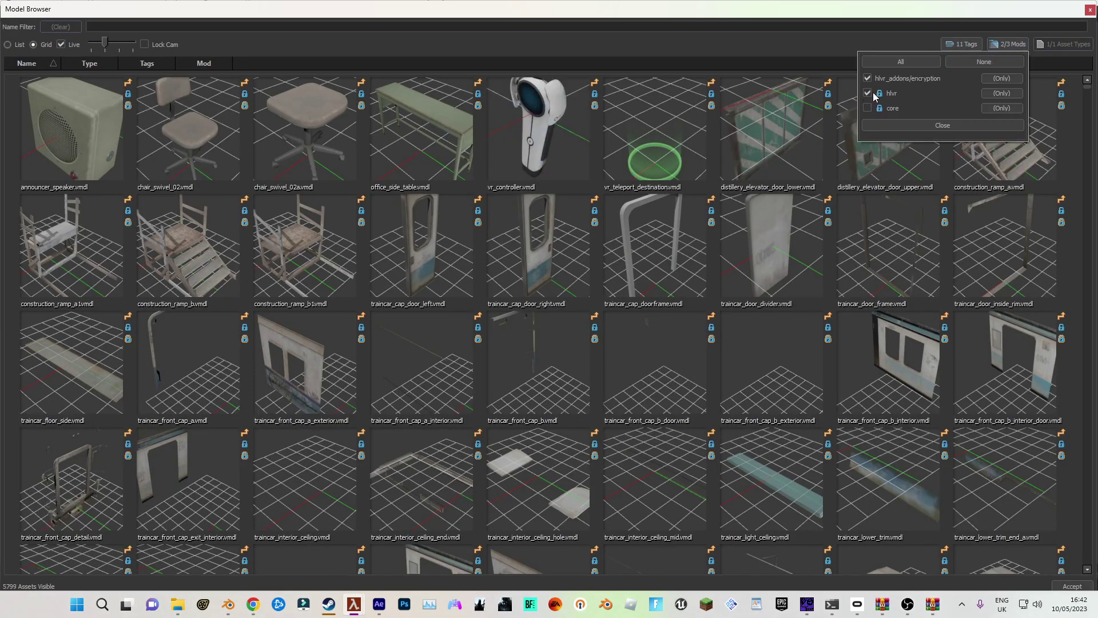
{"action": "left_click", "coordinate": [595, 369]}
{"action": "scroll", "coordinate": [596, 370], "scroll_direction": "down", "scroll_amount": 5}
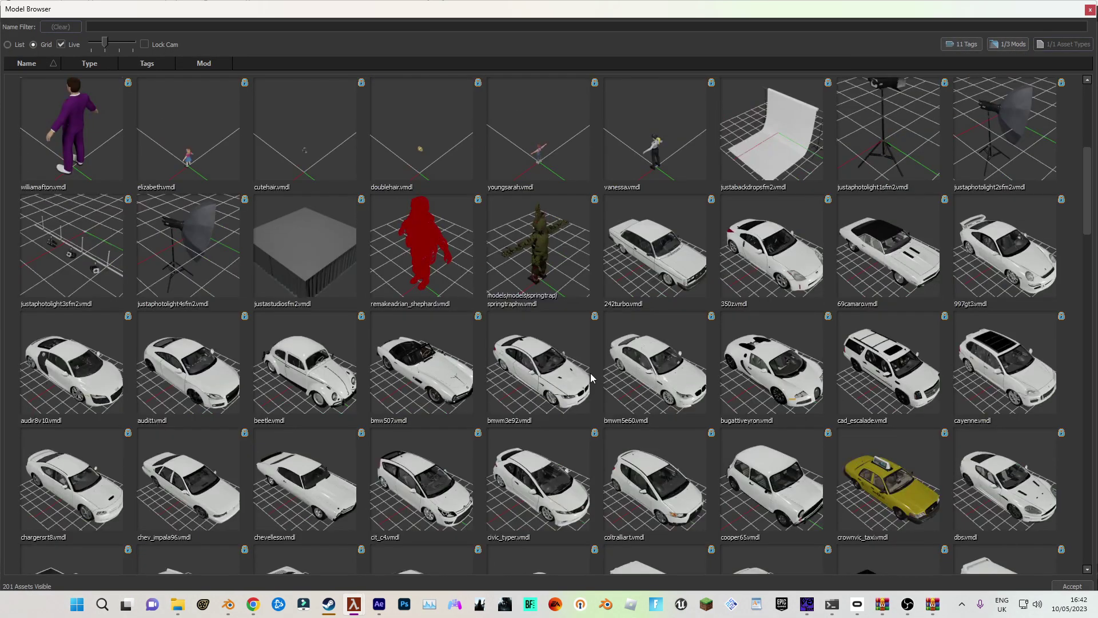
{"action": "scroll", "coordinate": [596, 370], "scroll_direction": "up", "scroll_amount": 2}
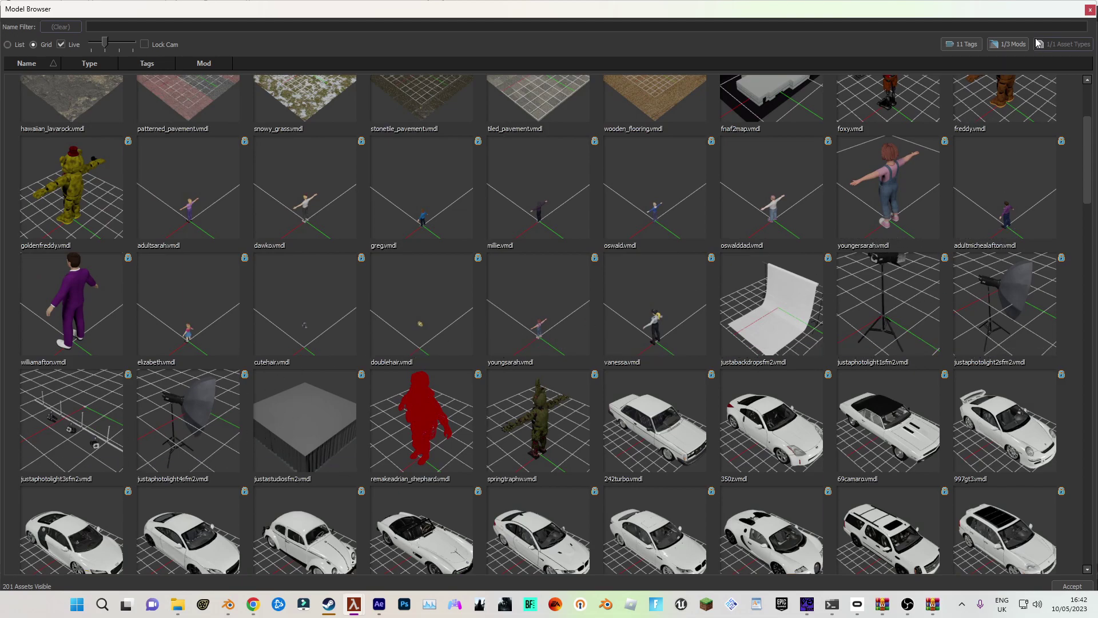
{"action": "left_click", "coordinate": [1089, 10]}
{"action": "left_click", "coordinate": [330, 605]}
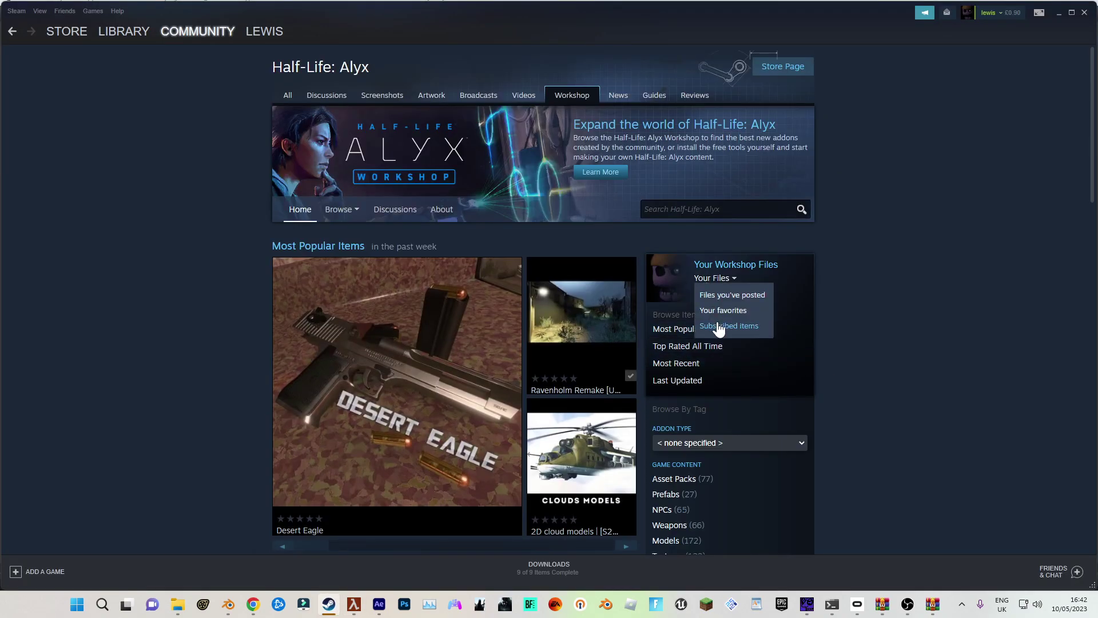
Search the Half-Life: Alyx Workshop for 'model' and open the [S2FM] Toy Bonnie Model item
{"action": "left_click", "coordinate": [697, 211]}
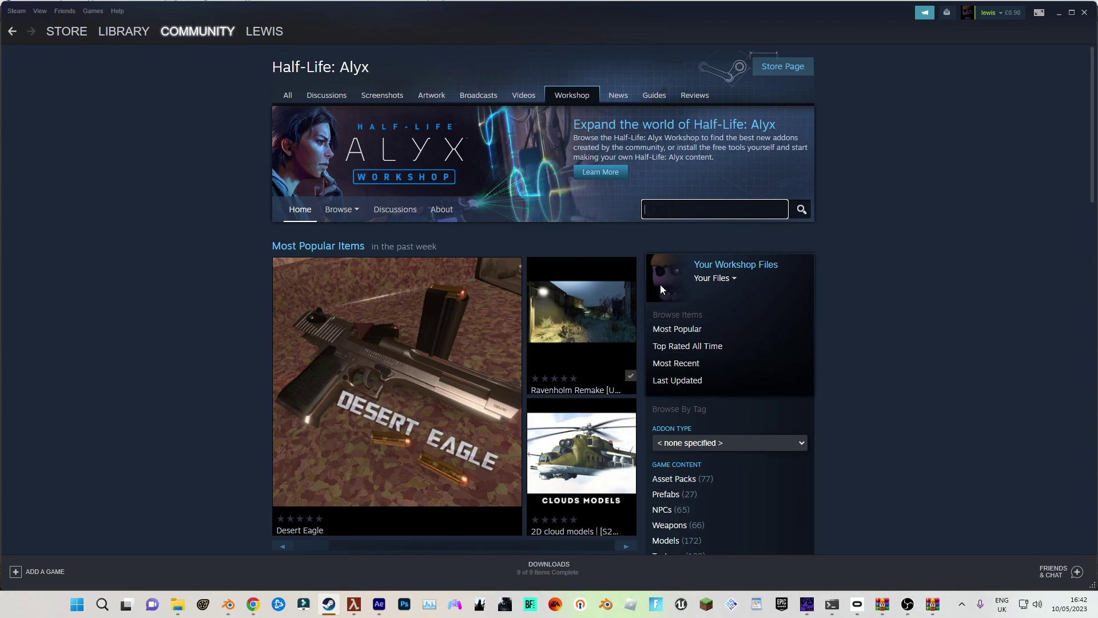
{"action": "type", "text": "model"}
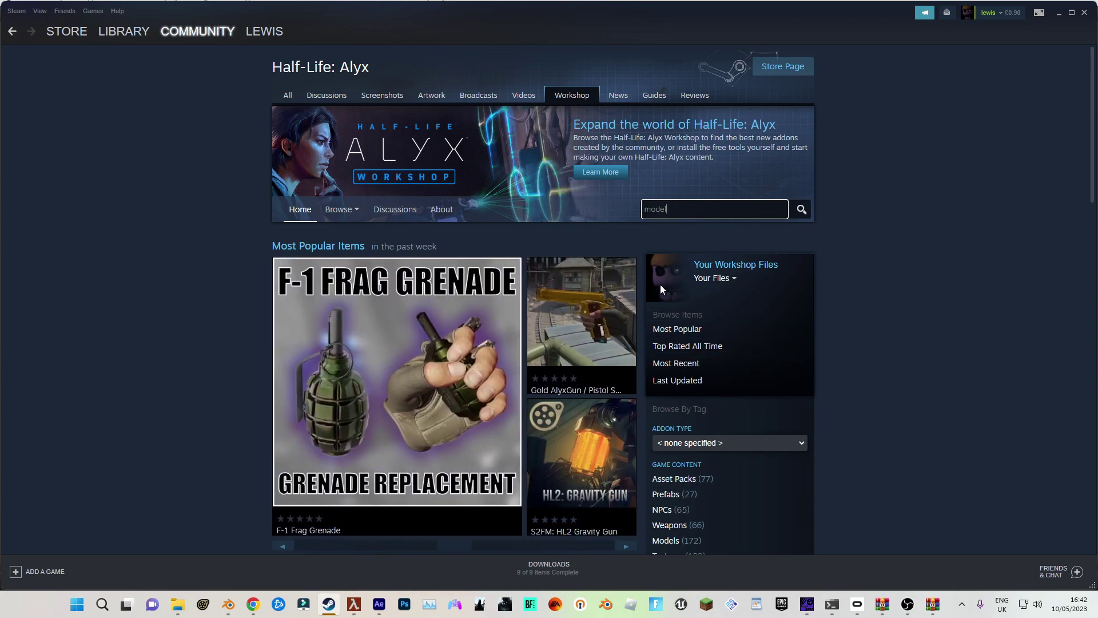
{"action": "key", "text": "Return"}
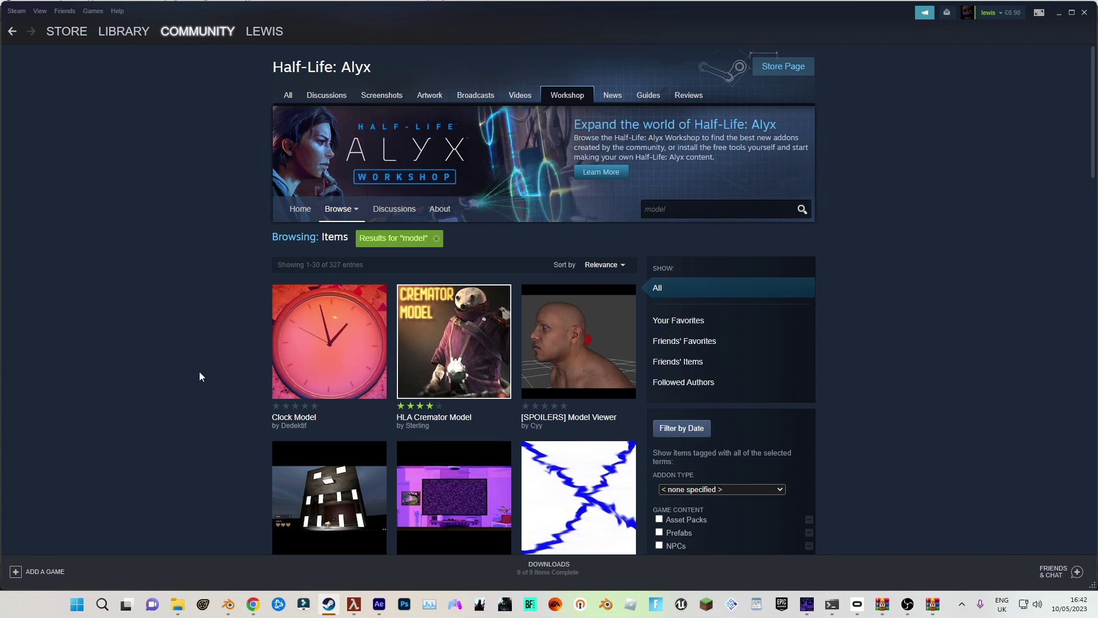
{"action": "scroll", "coordinate": [200, 372], "scroll_direction": "down", "scroll_amount": 2}
{"action": "scroll", "coordinate": [199, 372], "scroll_direction": "down", "scroll_amount": 2}
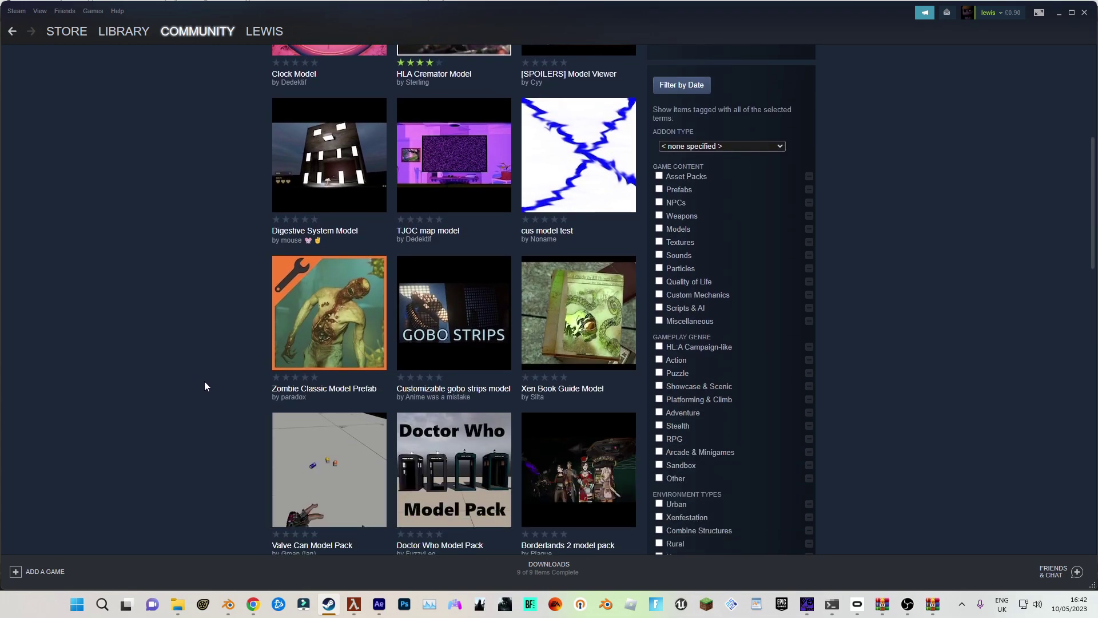
{"action": "scroll", "coordinate": [210, 383], "scroll_direction": "down", "scroll_amount": 2}
{"action": "scroll", "coordinate": [228, 398], "scroll_direction": "down", "scroll_amount": 3}
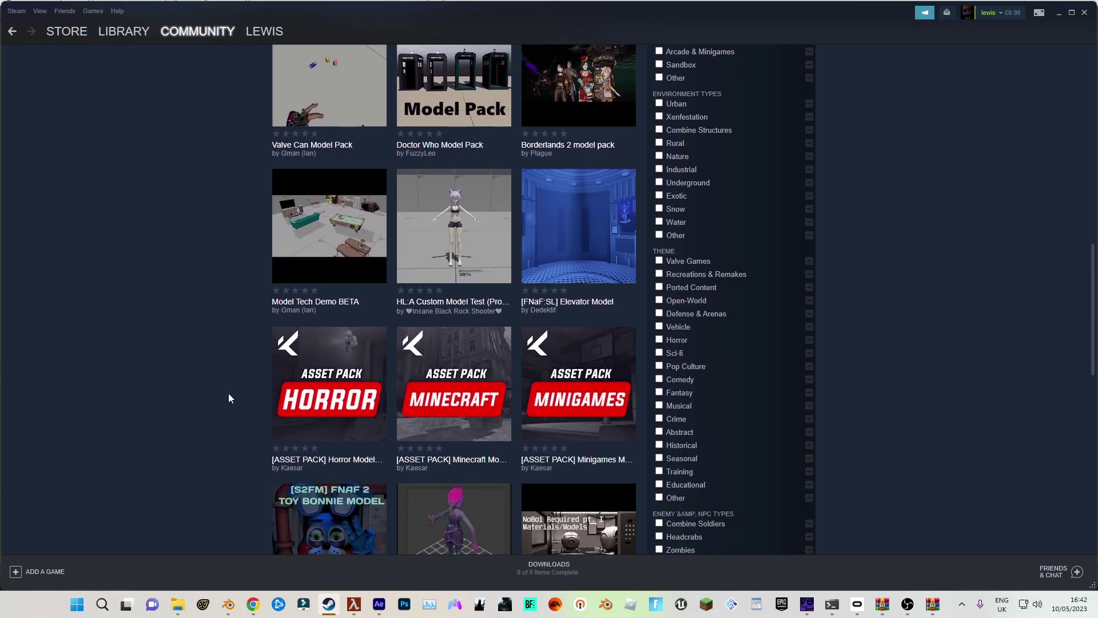
{"action": "scroll", "coordinate": [229, 397], "scroll_direction": "down", "scroll_amount": 3}
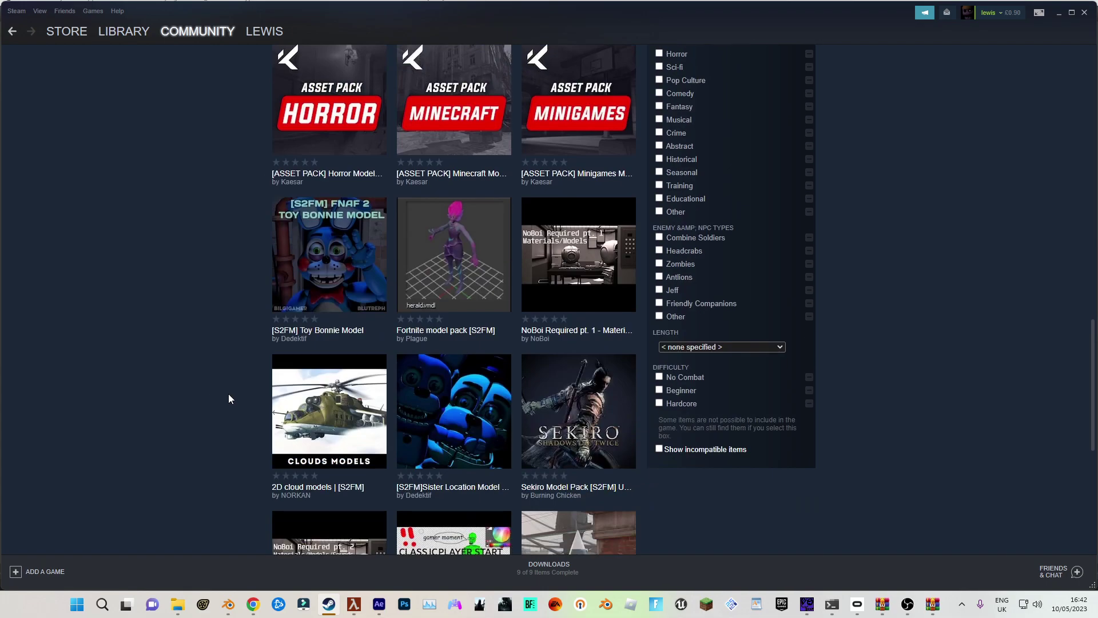
{"action": "left_click", "coordinate": [313, 277]}
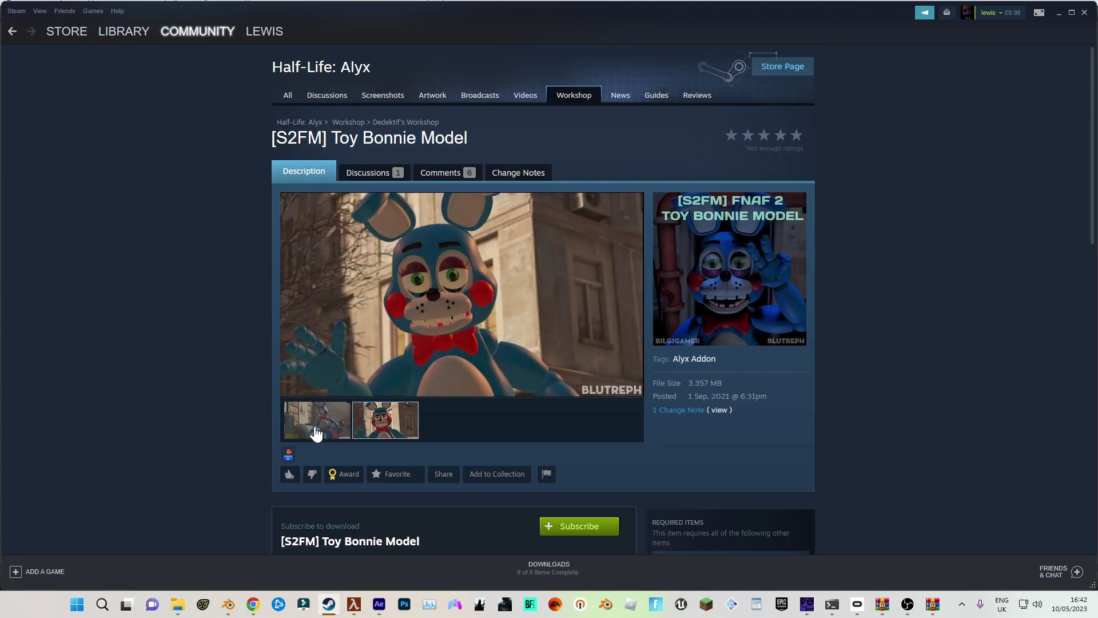
{"action": "scroll", "coordinate": [729, 423], "scroll_direction": "down", "scroll_amount": 2}
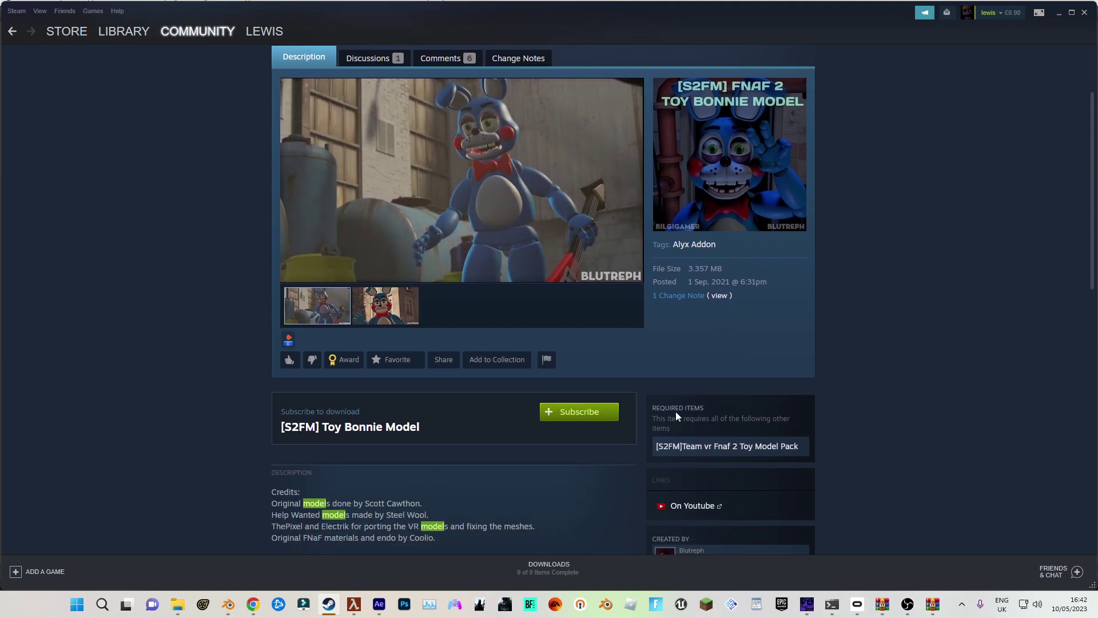
{"action": "scroll", "coordinate": [579, 416], "scroll_direction": "down", "scroll_amount": 2}
{"action": "scroll", "coordinate": [578, 416], "scroll_direction": "up", "scroll_amount": 4}
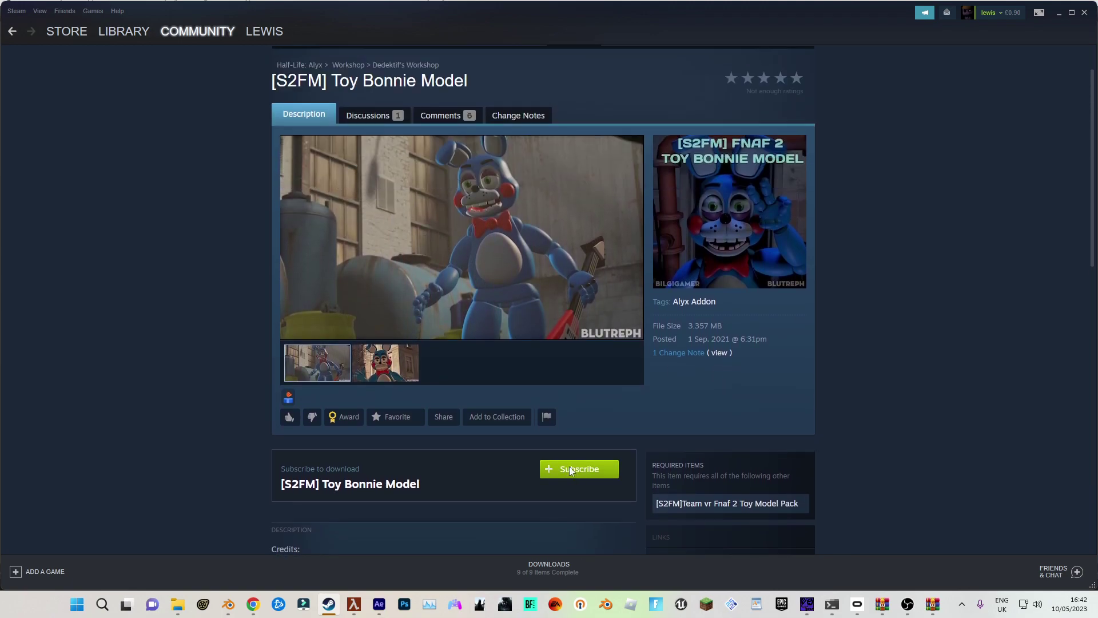
Subscribe to the Toy Bonnie model along with its required Fnaf 2 Toy Model Pack
{"action": "left_click", "coordinate": [570, 473]}
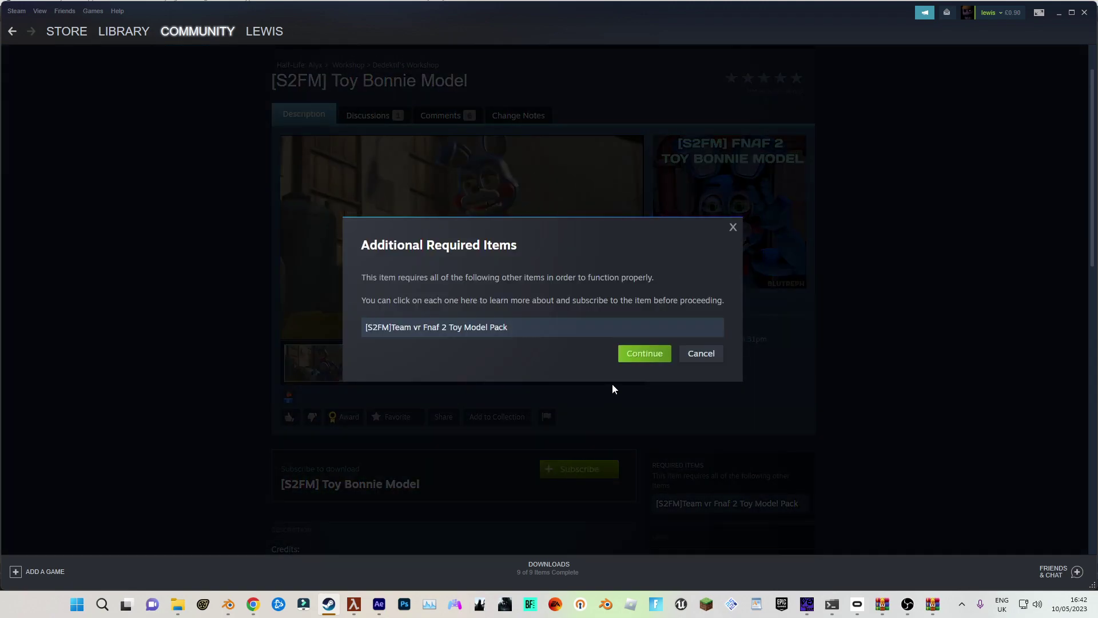
{"action": "left_click", "coordinate": [432, 330]}
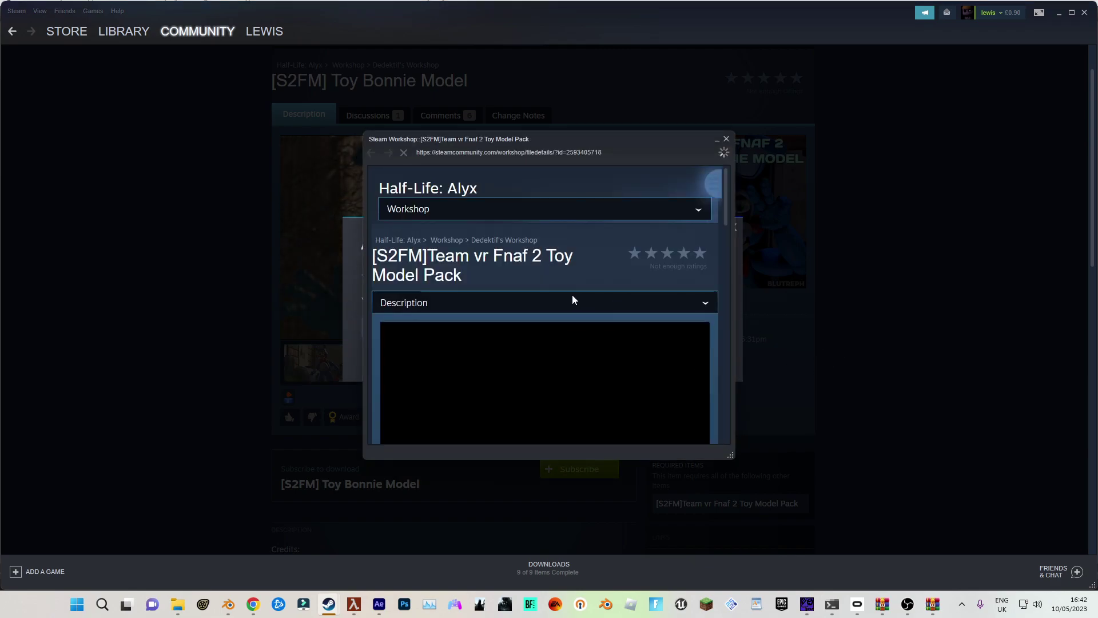
{"action": "scroll", "coordinate": [485, 327], "scroll_direction": "down", "scroll_amount": 3}
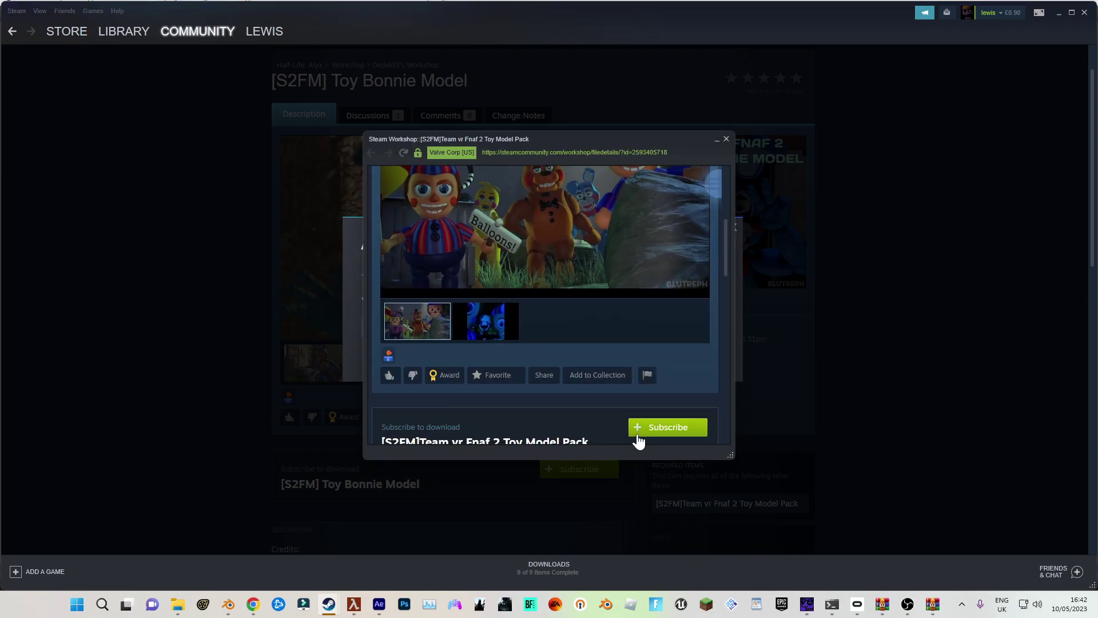
{"action": "left_click", "coordinate": [659, 426]}
{"action": "left_click", "coordinate": [626, 365]}
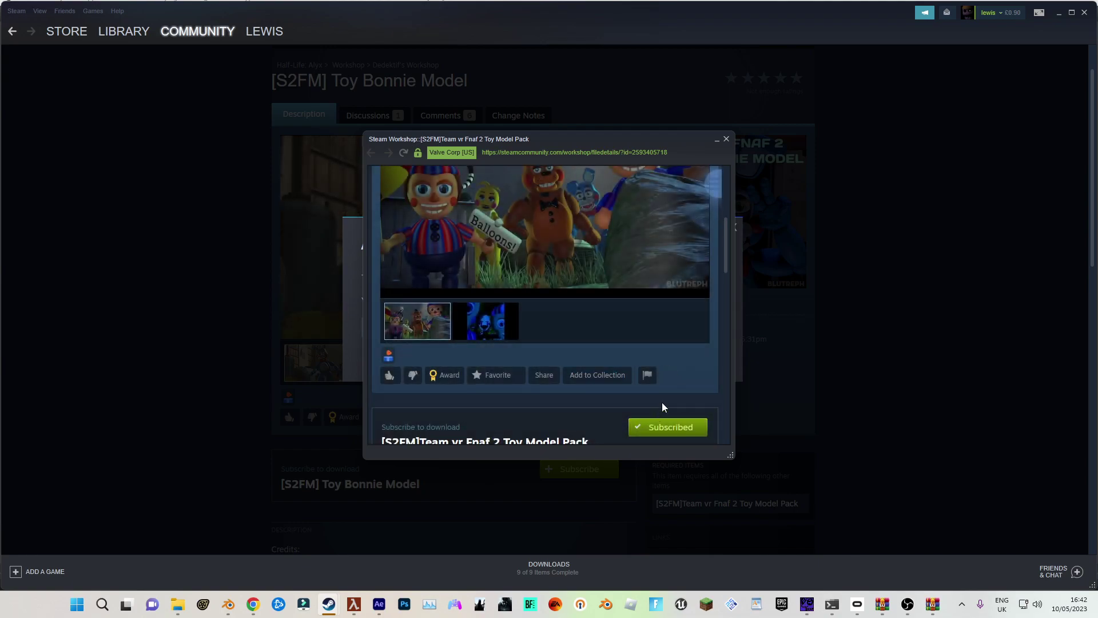
{"action": "left_click", "coordinate": [726, 140]}
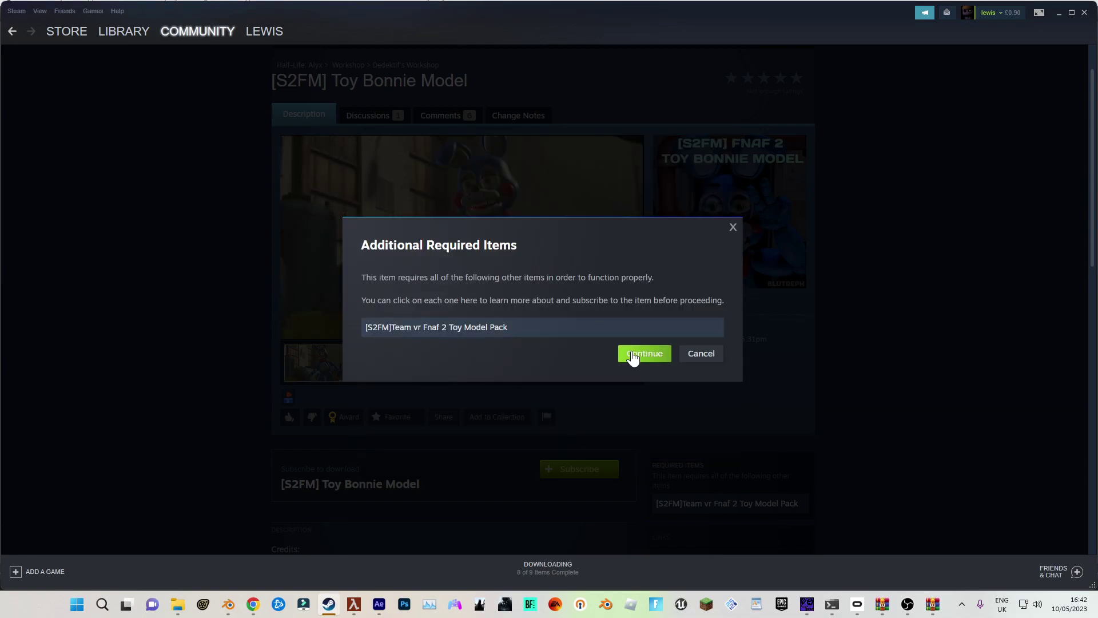
{"action": "left_click", "coordinate": [643, 353]}
{"action": "scroll", "coordinate": [643, 359], "scroll_direction": "down", "scroll_amount": 3}
{"action": "scroll", "coordinate": [643, 359], "scroll_direction": "down", "scroll_amount": 3}
{"action": "scroll", "coordinate": [637, 362], "scroll_direction": "down", "scroll_amount": 4}
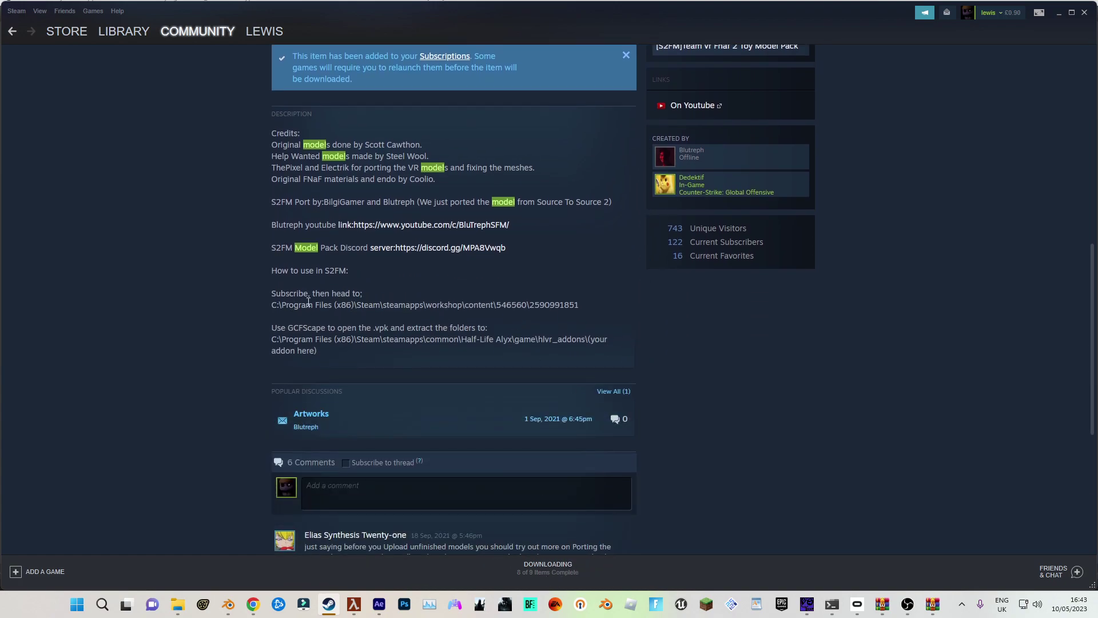
Copy the steamapps\workshop folder path from the pack's description
{"action": "left_click_drag", "start_coordinate": [382, 304], "coordinate": [580, 305]}
{"action": "right_click", "coordinate": [557, 309]}
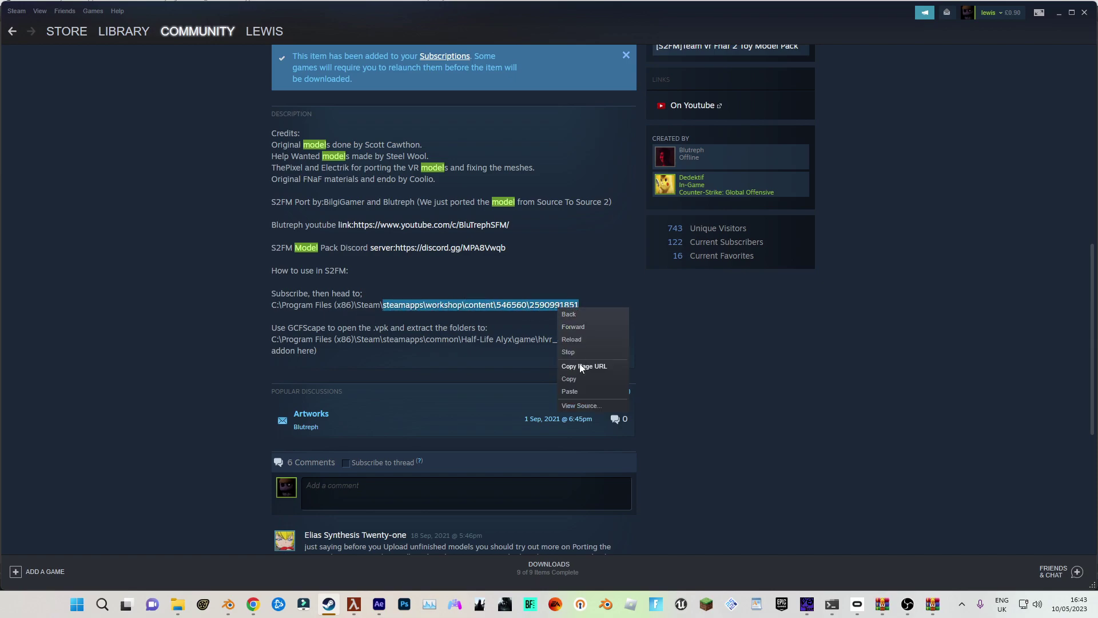
{"action": "left_click", "coordinate": [578, 379]}
{"action": "mouse_move", "coordinate": [178, 605]}
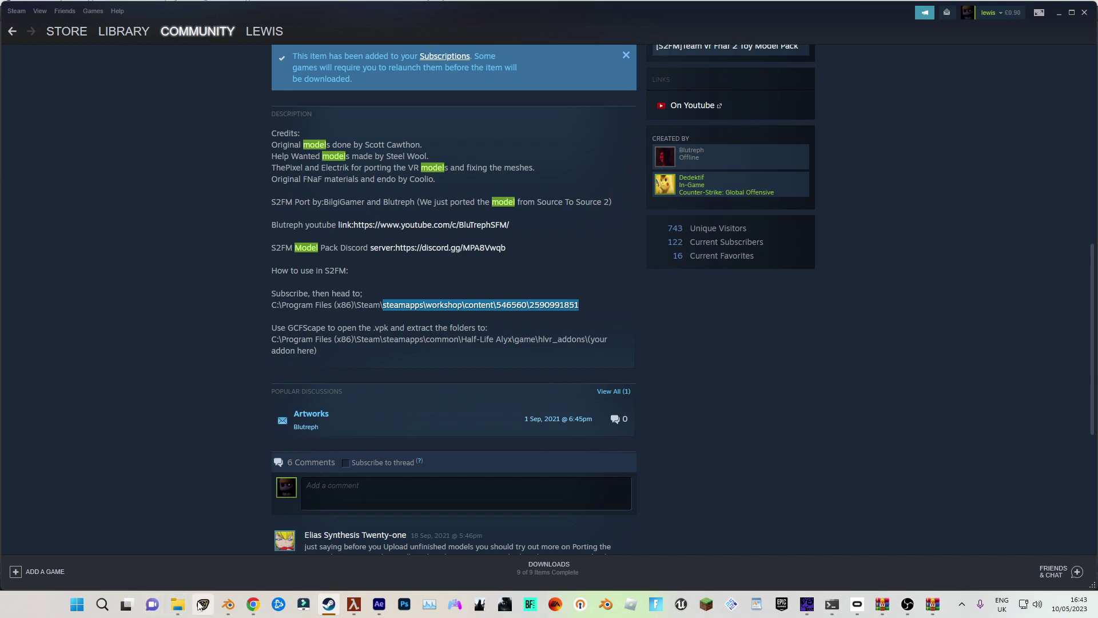
{"action": "left_click", "coordinate": [69, 549]}
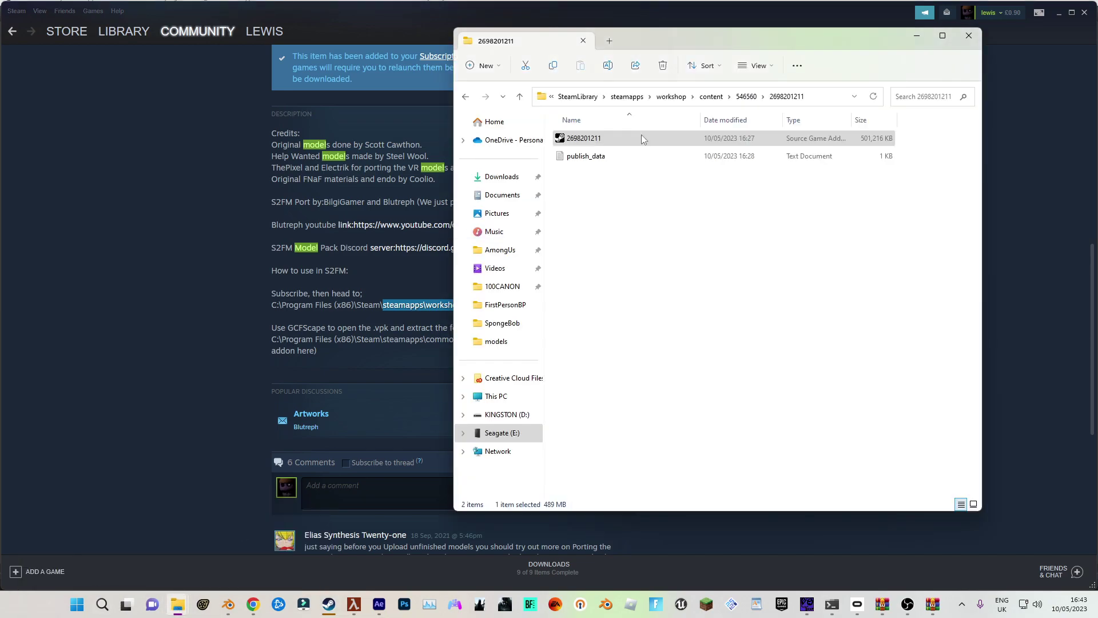
{"action": "left_click", "coordinate": [772, 97]}
{"action": "left_click_drag", "start_coordinate": [752, 98], "coordinate": [603, 96]}
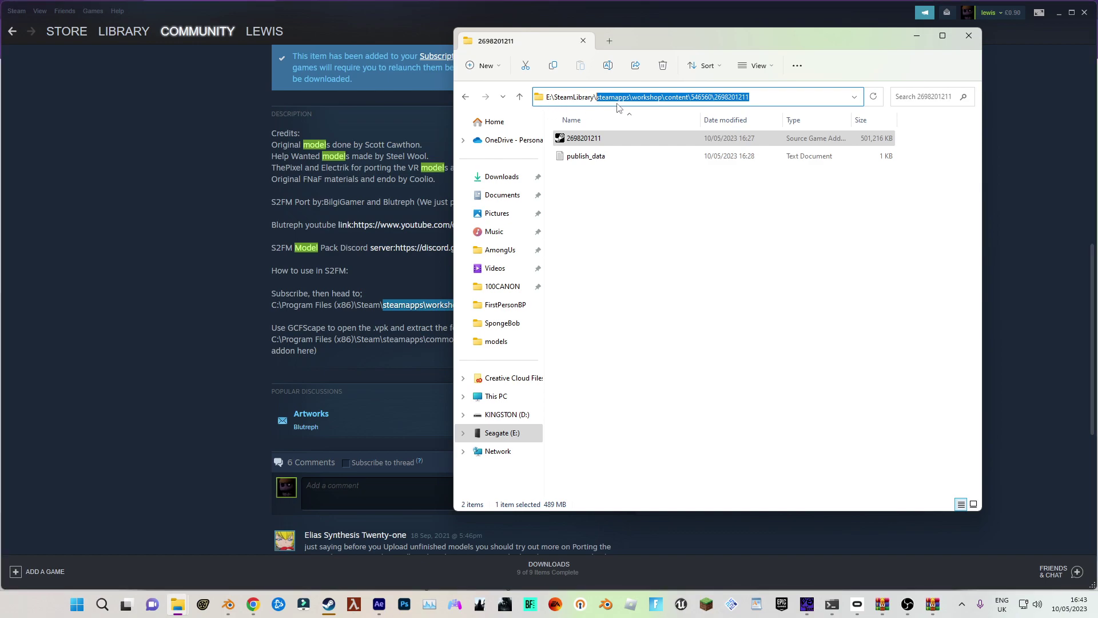
{"action": "key", "text": "ctrl+v"}
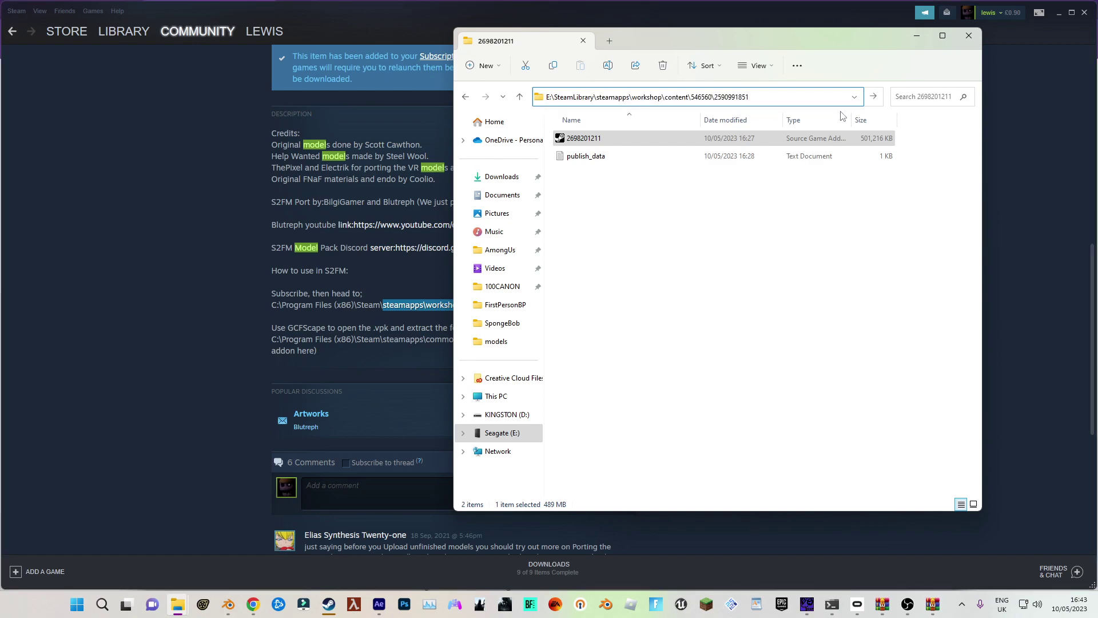
{"action": "key", "text": "Return"}
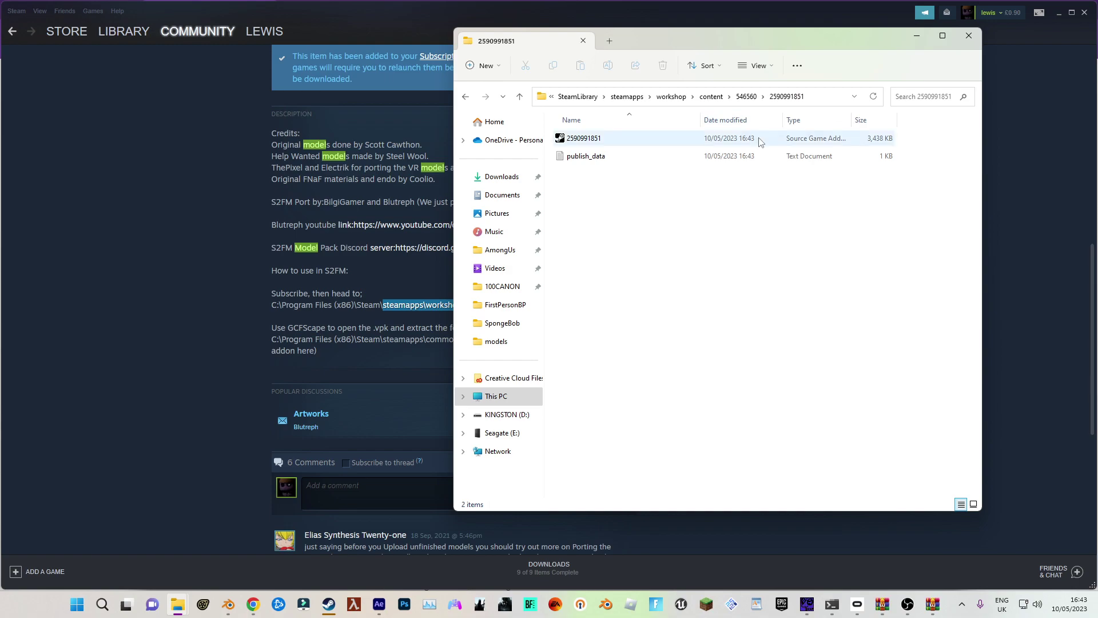
Load the 2590991851.vpk archive into GCFScape
{"action": "left_click", "coordinate": [806, 605]}
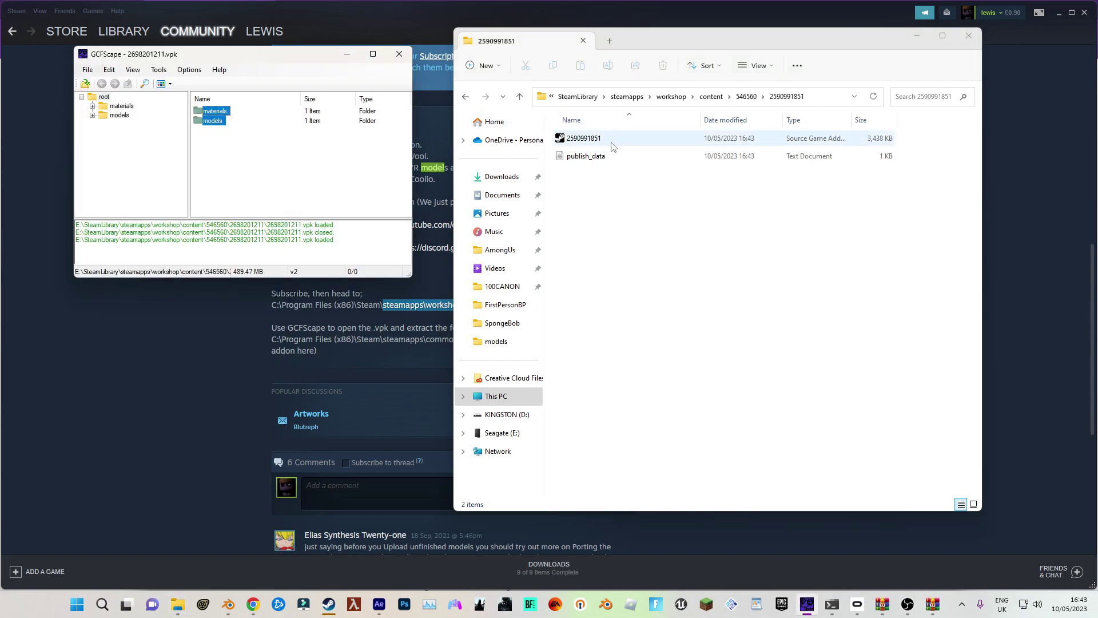
{"action": "left_click", "coordinate": [583, 138]}
{"action": "left_click_drag", "start_coordinate": [629, 141], "coordinate": [329, 152]}
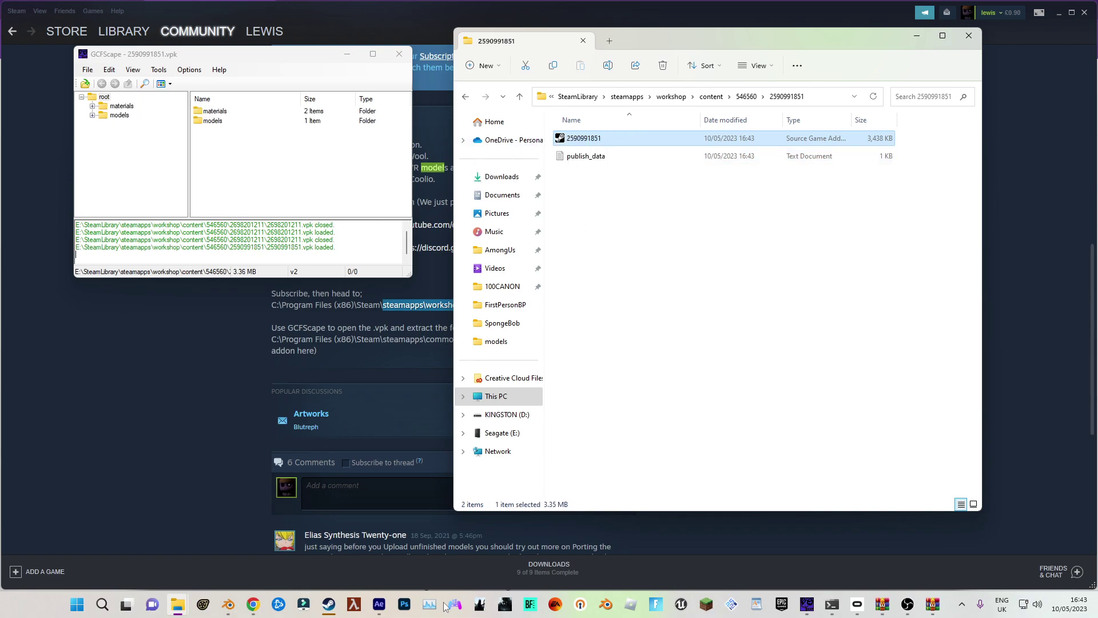
Extract its materials and models into the encryption addon folder, skipping existing files
{"action": "left_click", "coordinate": [237, 539]}
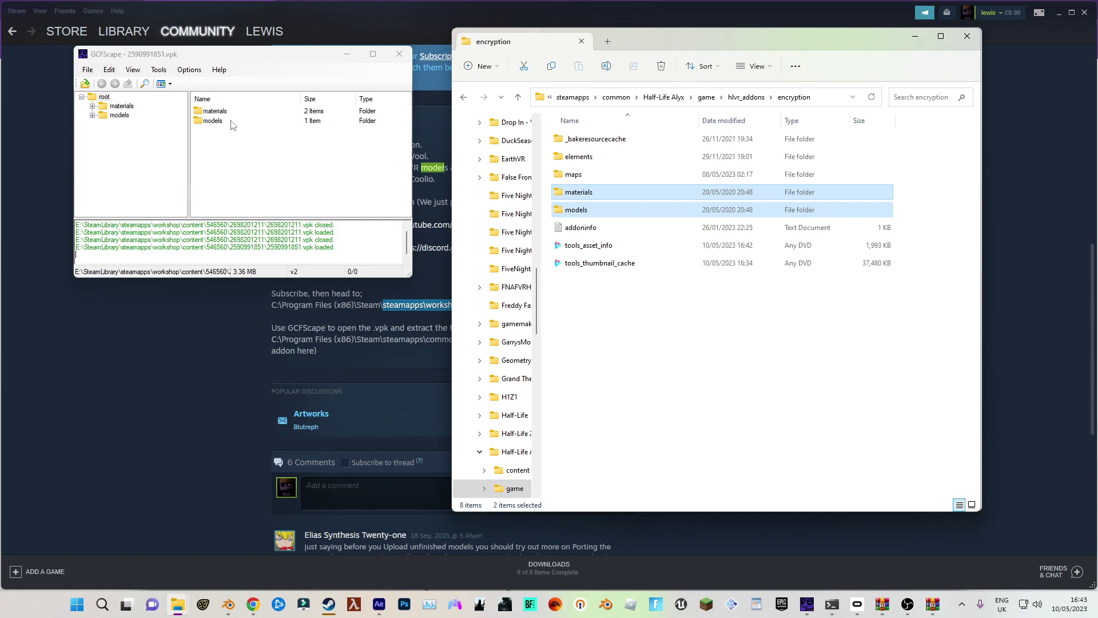
{"action": "left_click_drag", "start_coordinate": [230, 136], "coordinate": [215, 113]}
{"action": "left_click", "coordinate": [697, 323]}
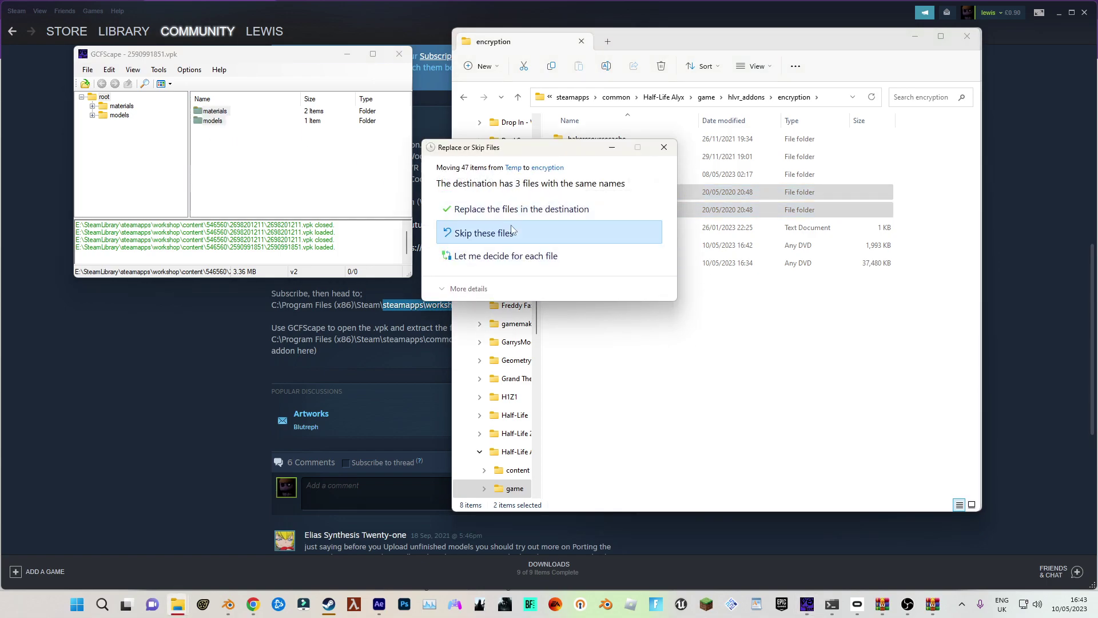
{"action": "left_click", "coordinate": [537, 211]}
{"action": "left_click", "coordinate": [1049, 371]}
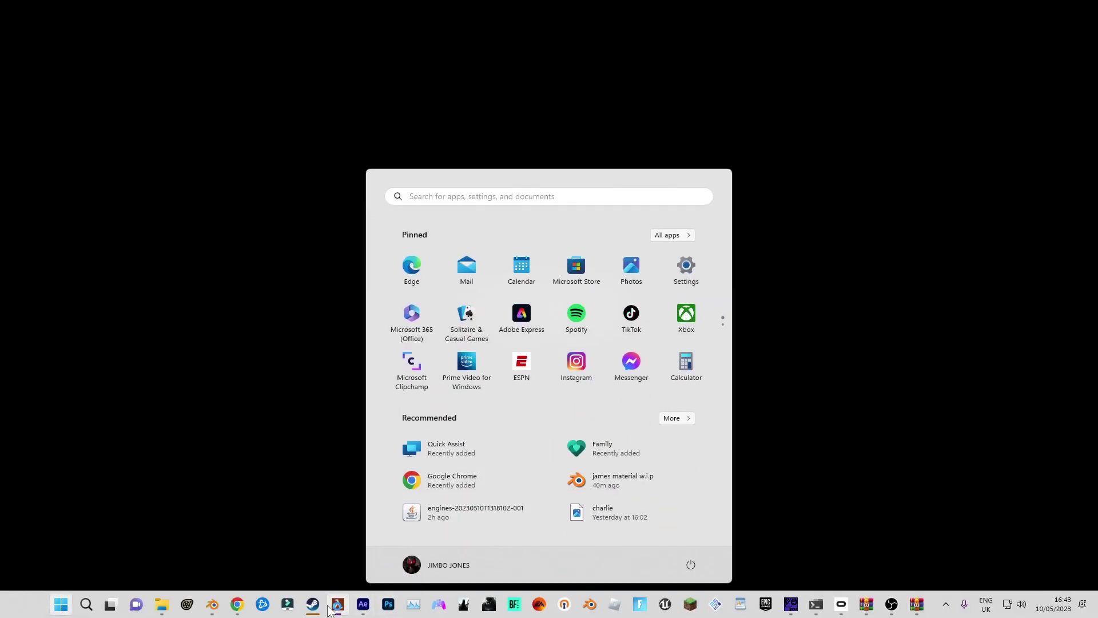
From the Steam library, stop Half-Life: Alyx, confirm exit, and relaunch it
{"action": "right_click", "coordinate": [336, 604]}
{"action": "left_click", "coordinate": [317, 549]}
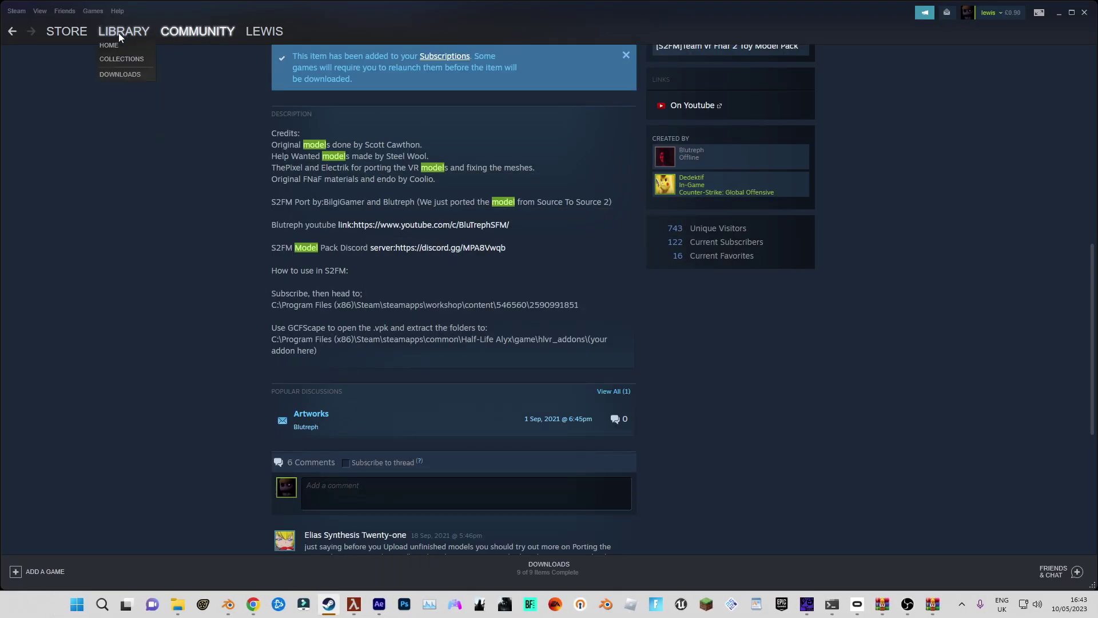
{"action": "left_click", "coordinate": [123, 31]}
{"action": "left_click", "coordinate": [250, 247]}
{"action": "left_click", "coordinate": [500, 335]}
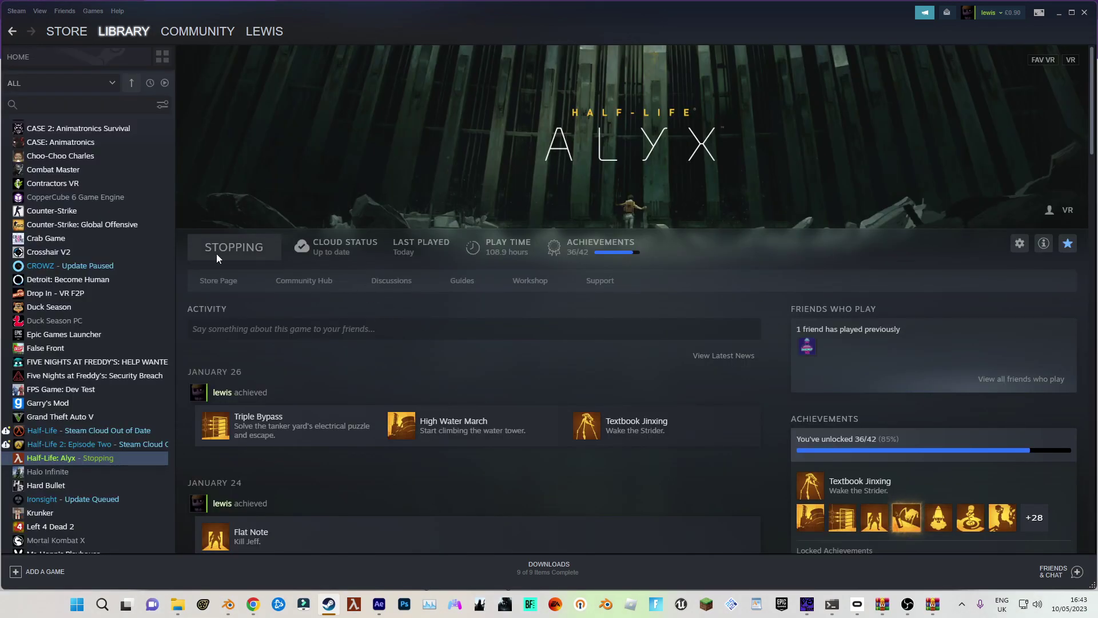
{"action": "left_click", "coordinate": [233, 249]}
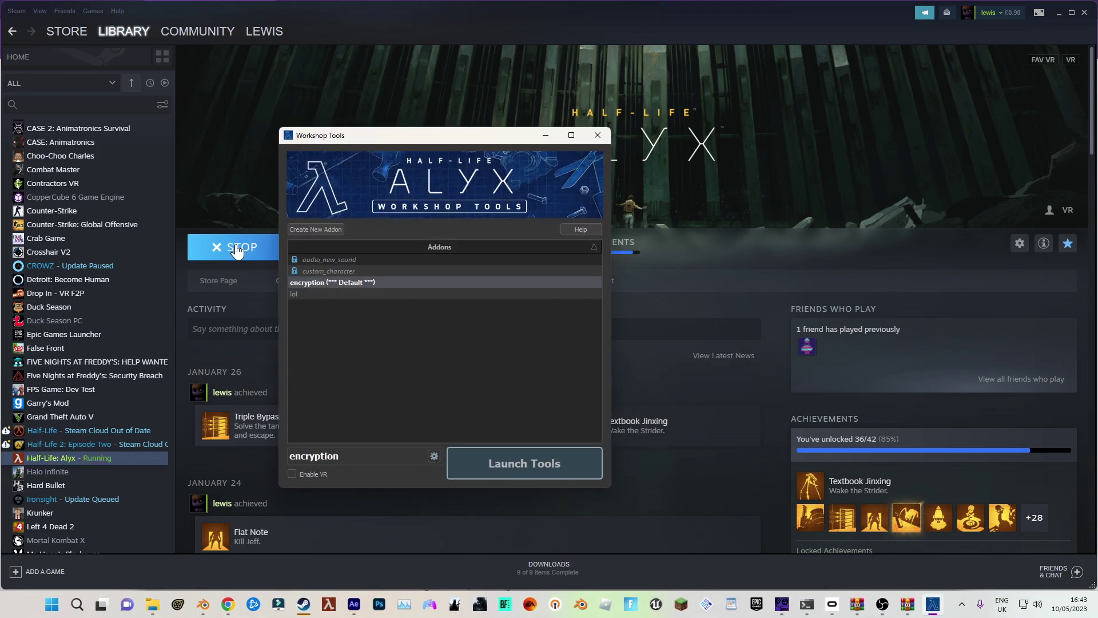
Launch Workshop Tools for encryption, start SFM and create a new renamed session
{"action": "left_click", "coordinate": [525, 462]}
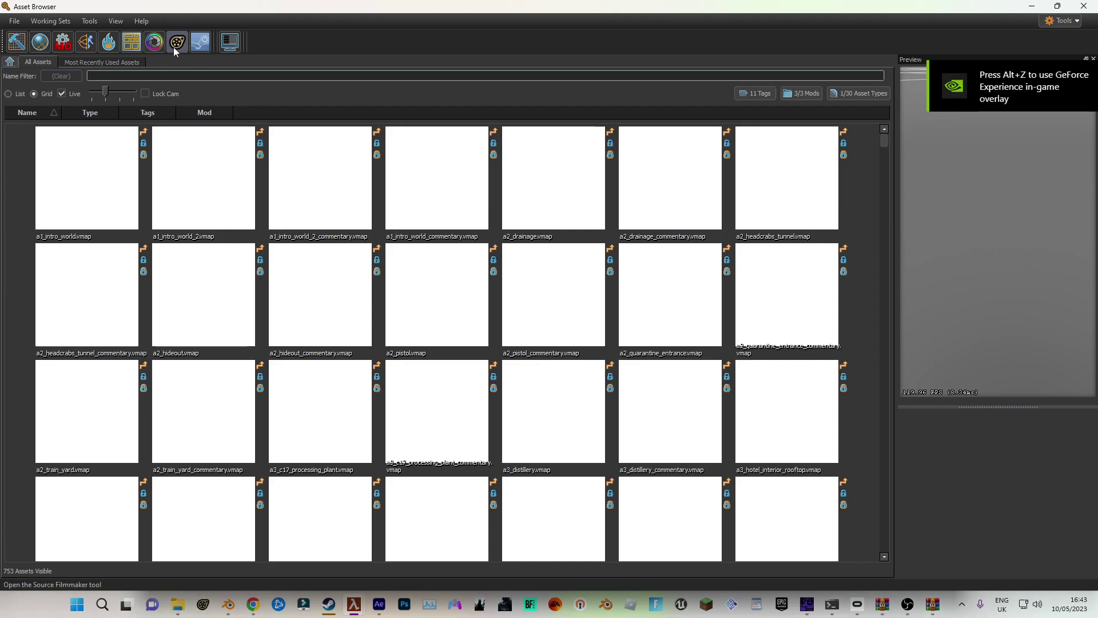
{"action": "left_click", "coordinate": [177, 41]}
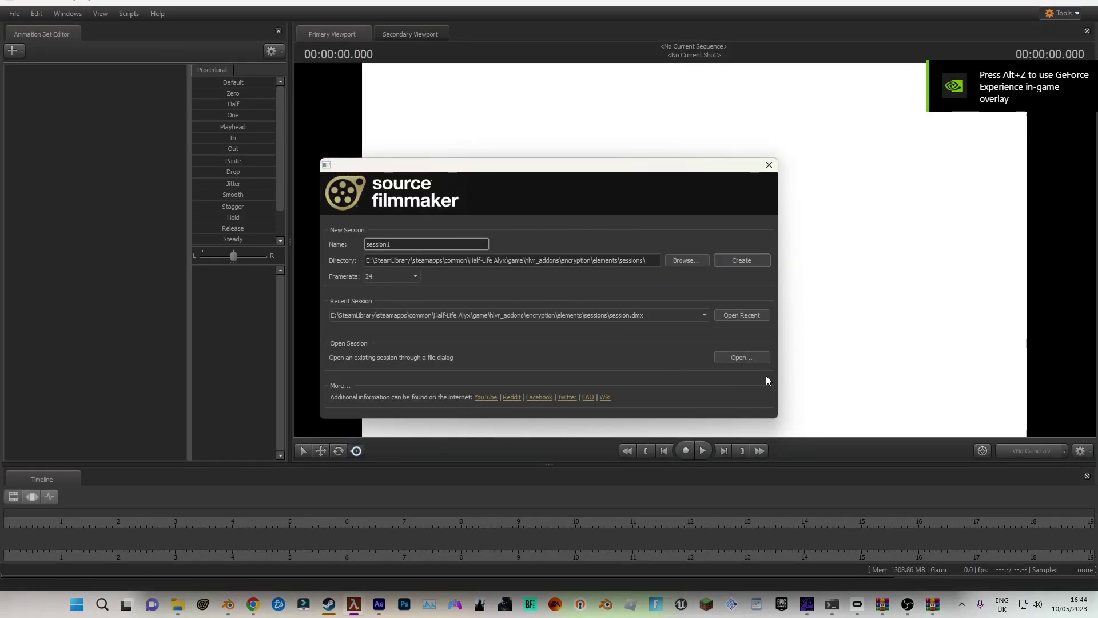
{"action": "double_click", "coordinate": [458, 243]}
{"action": "type", "text": "bl"}
{"action": "key", "text": "Return"}
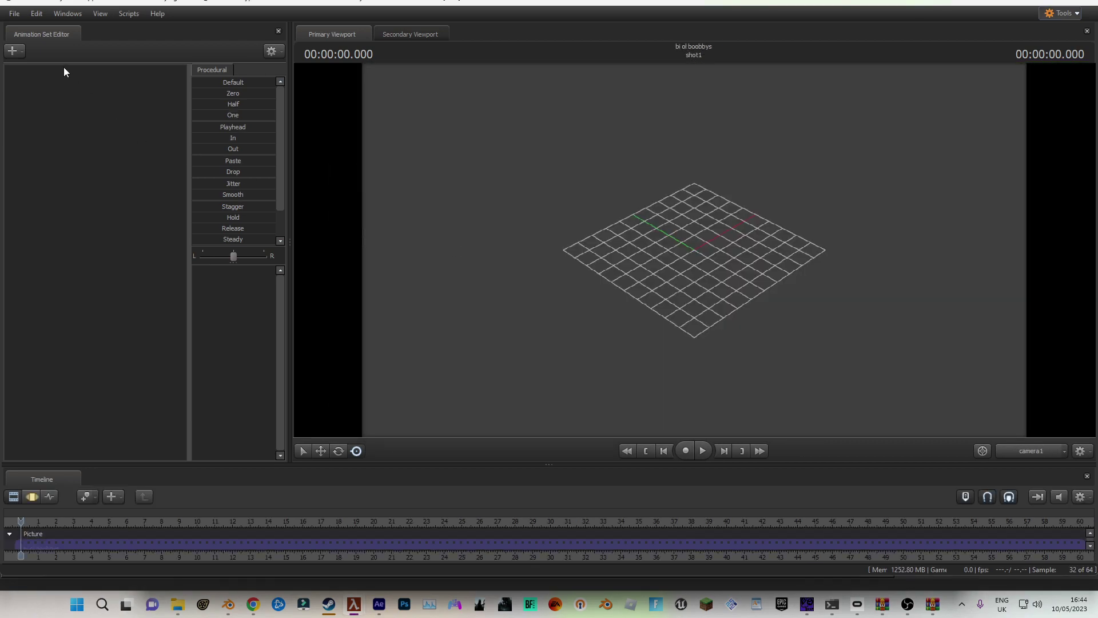
Add a model, filter to the encryption addon only, and pick toybonnie.vmdl
{"action": "left_click", "coordinate": [13, 50]}
{"action": "left_click", "coordinate": [74, 134]}
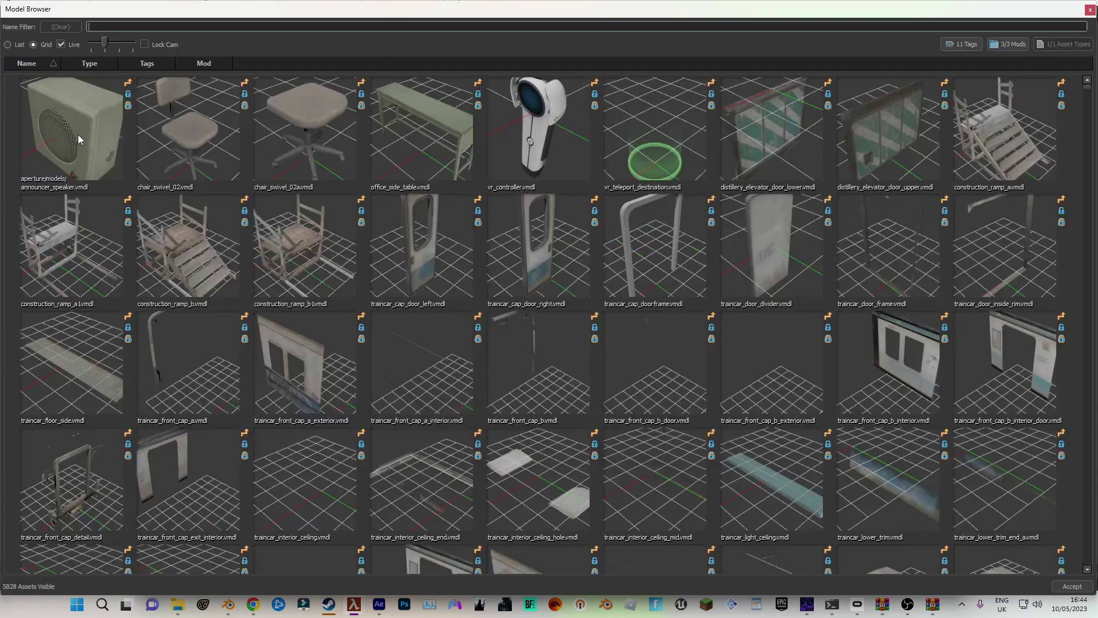
{"action": "left_click", "coordinate": [1015, 44]}
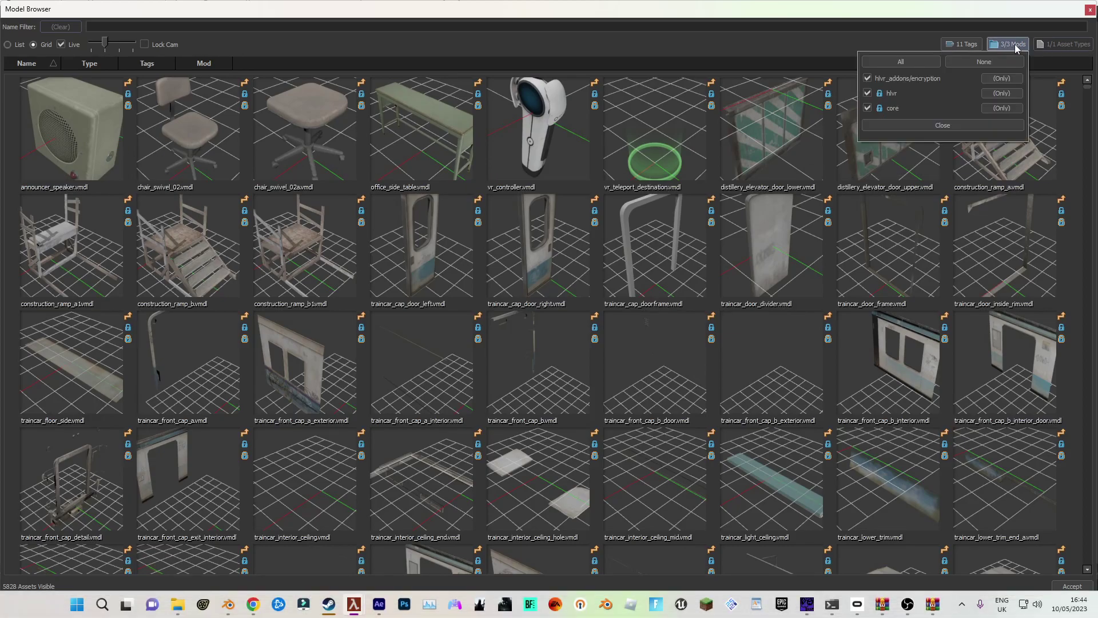
{"action": "left_click", "coordinate": [867, 107]}
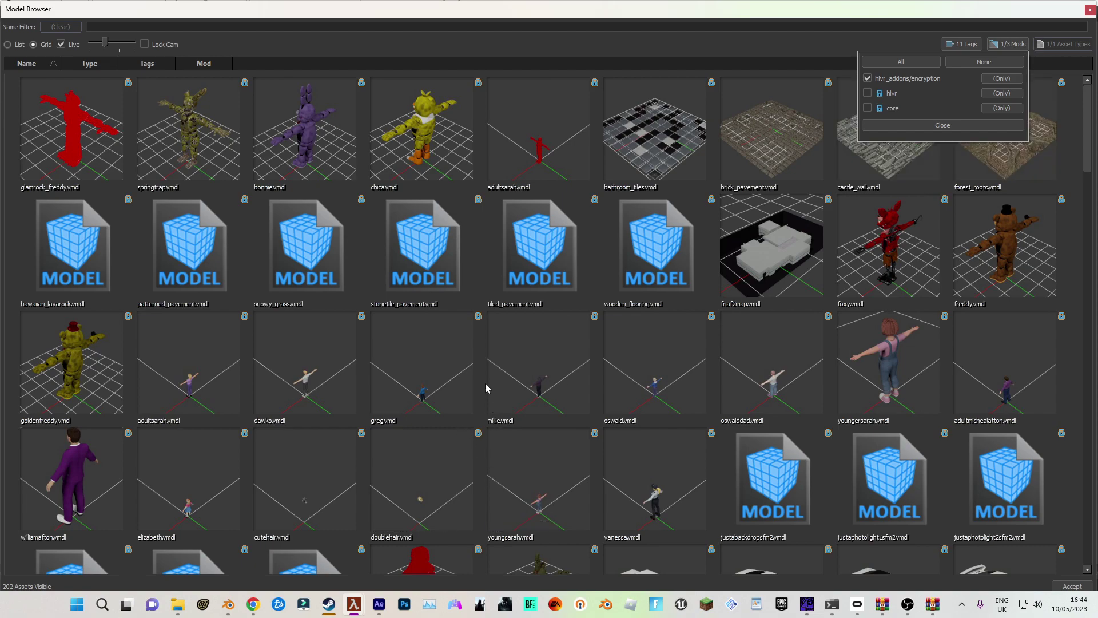
{"action": "left_click", "coordinate": [1063, 380]}
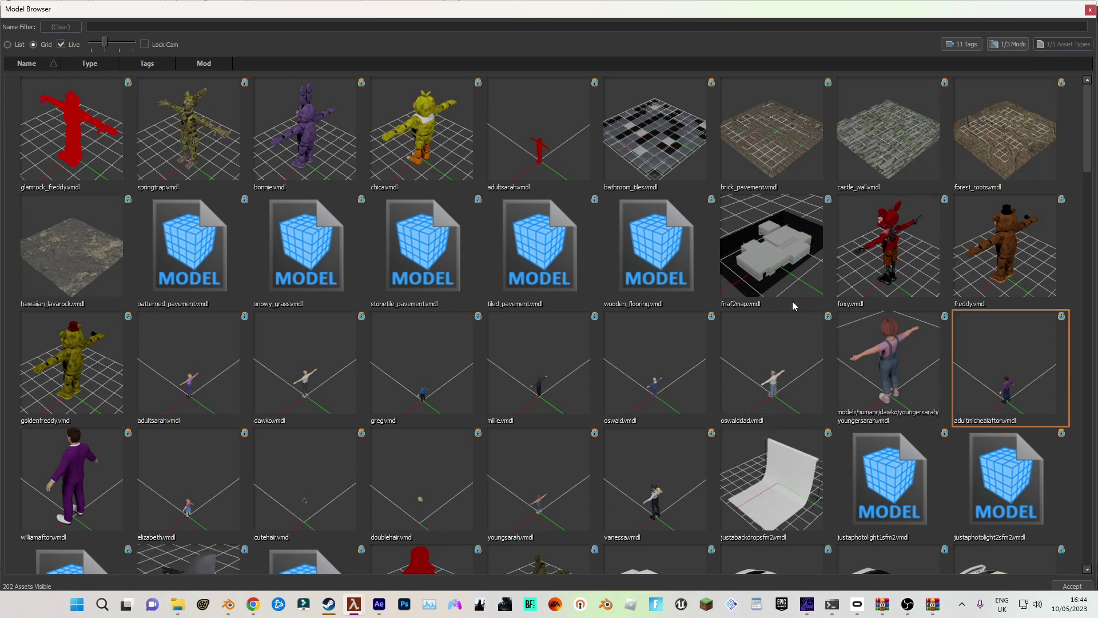
{"action": "scroll", "coordinate": [734, 277], "scroll_direction": "down", "scroll_amount": 3}
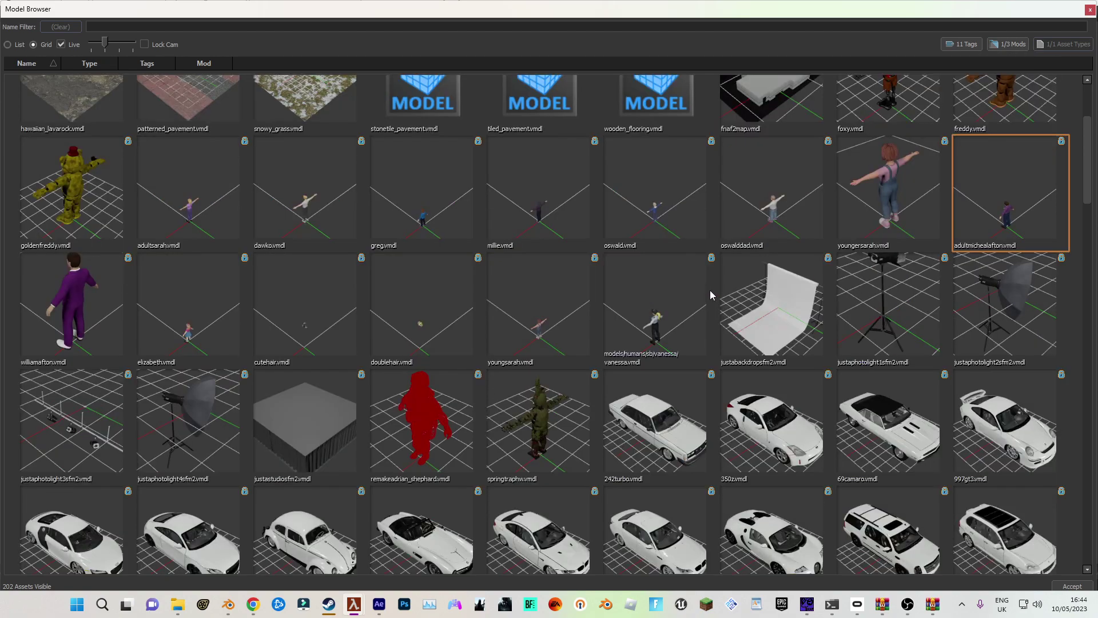
{"action": "scroll", "coordinate": [726, 318], "scroll_direction": "down", "scroll_amount": 4}
{"action": "scroll", "coordinate": [738, 343], "scroll_direction": "down", "scroll_amount": 5}
{"action": "scroll", "coordinate": [751, 360], "scroll_direction": "down", "scroll_amount": 5}
{"action": "scroll", "coordinate": [652, 352], "scroll_direction": "down", "scroll_amount": 3}
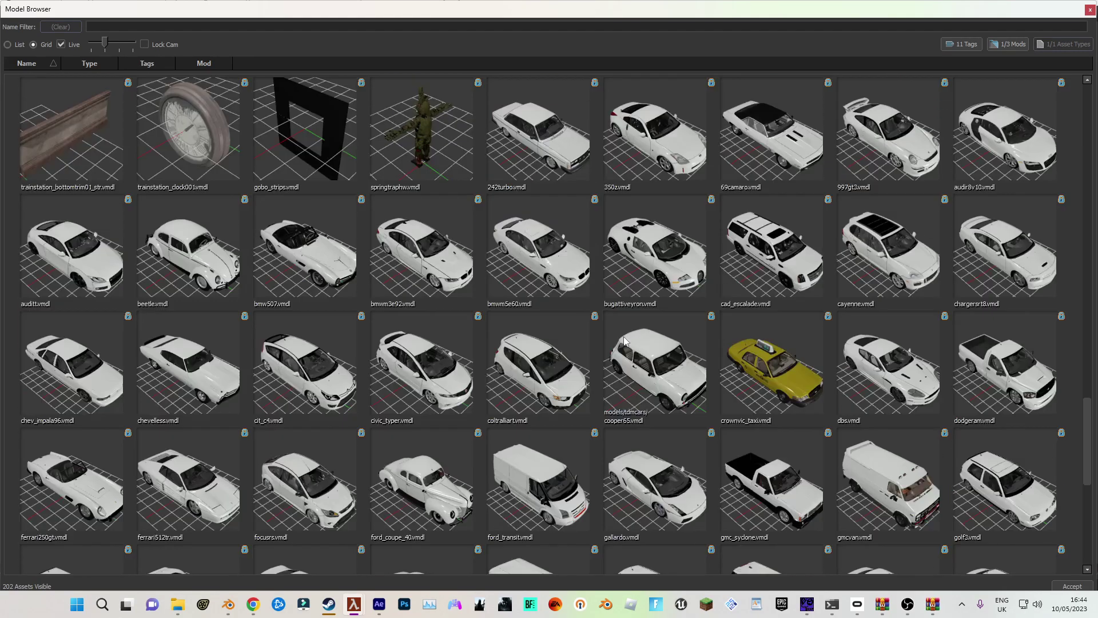
{"action": "scroll", "coordinate": [623, 340], "scroll_direction": "down", "scroll_amount": 5}
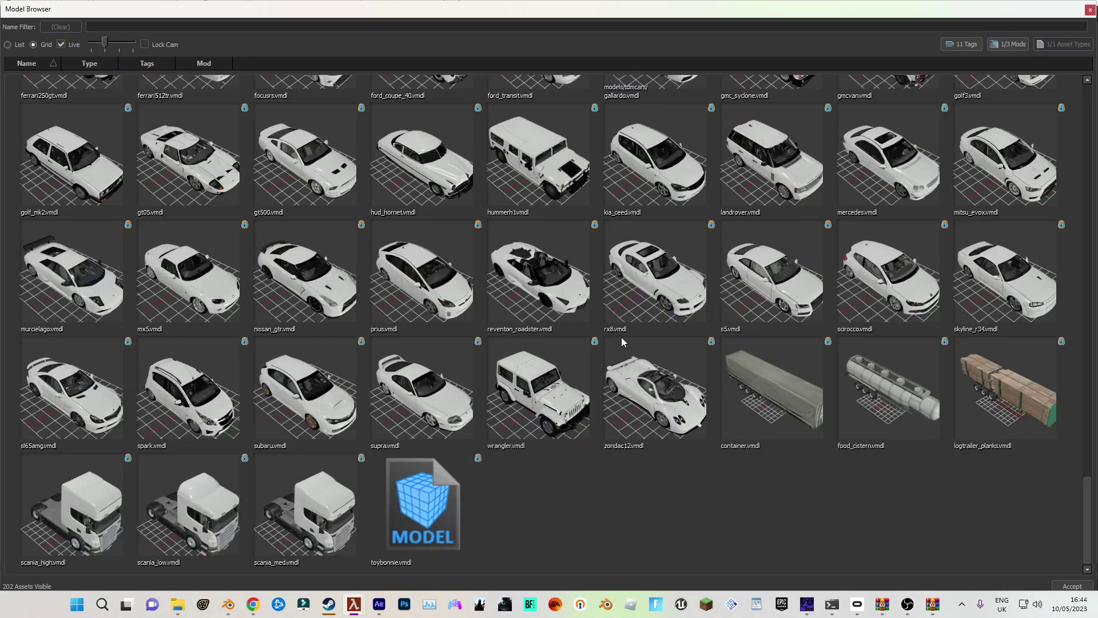
{"action": "left_click", "coordinate": [444, 488]}
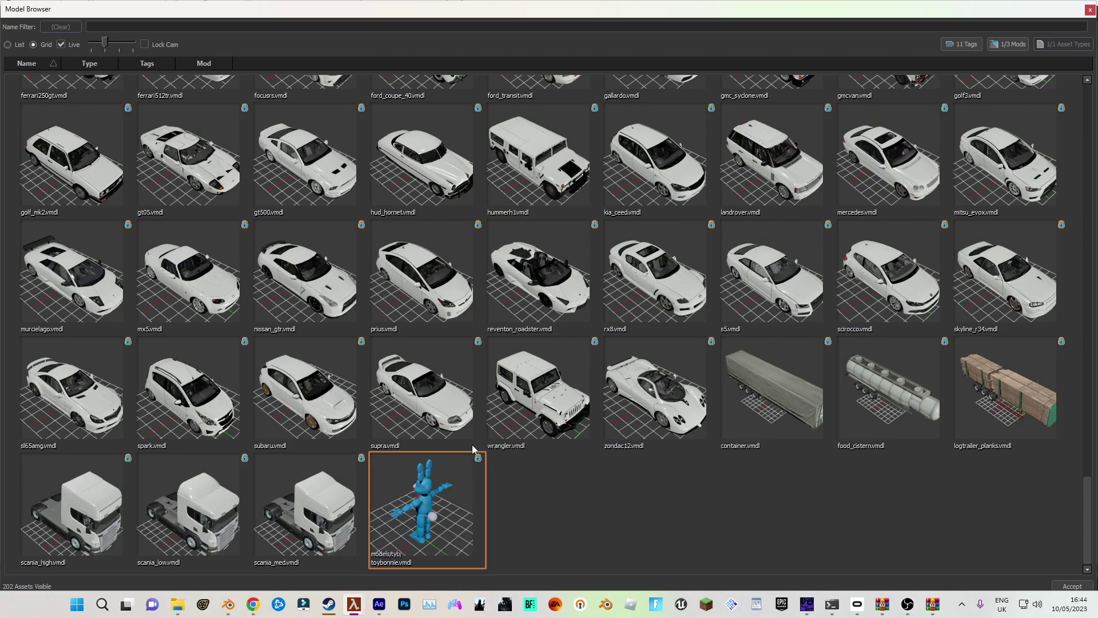
Add the toybonnie model to the scene, orbit to face it and switch to motion editing
{"action": "key", "text": "Return"}
{"action": "right_click", "coordinate": [647, 344]}
{"action": "left_click", "coordinate": [665, 374]}
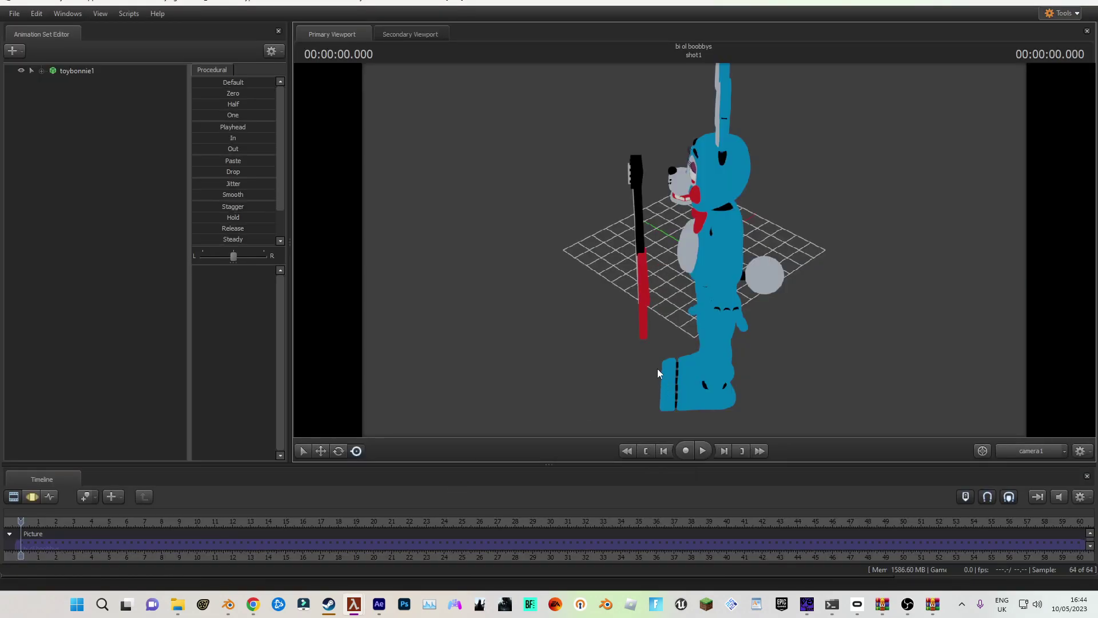
{"action": "left_click_drag", "start_coordinate": [638, 300], "coordinate": [515, 344]}
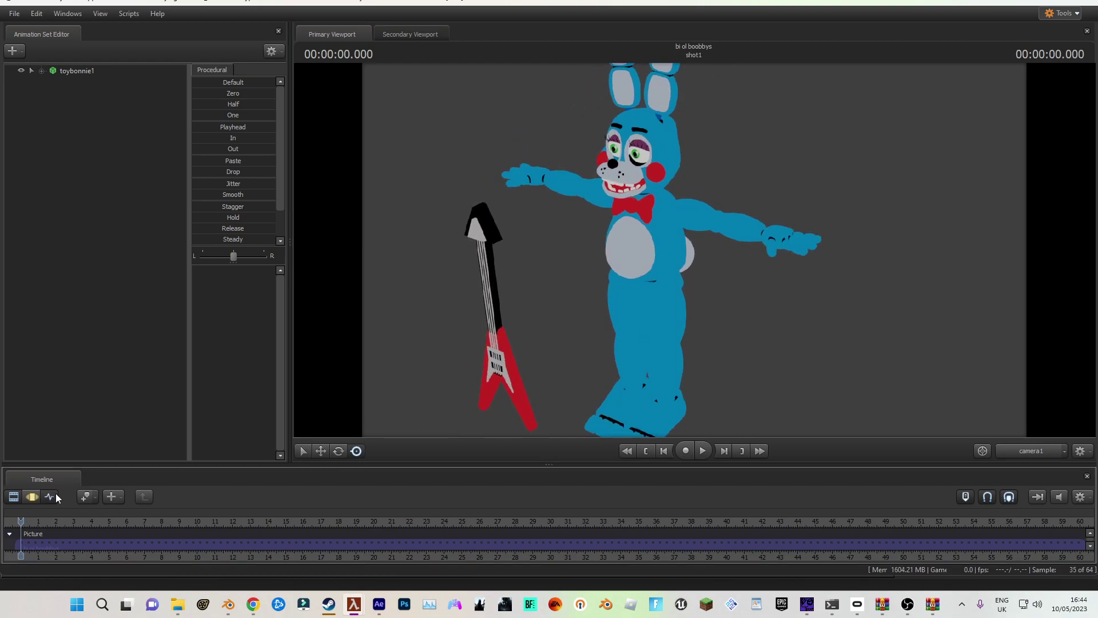
{"action": "key", "text": "F3"}
Swing the right upper arm (arm_upper_R) down toward the guitar and select hand_R
{"action": "left_click", "coordinate": [644, 283]}
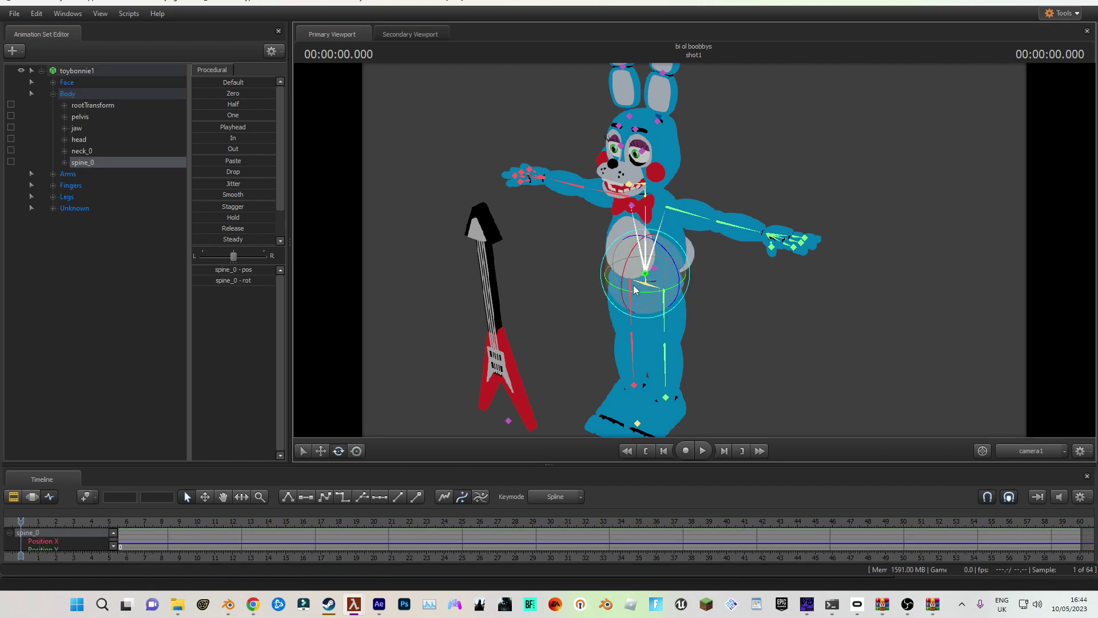
{"action": "left_click", "coordinate": [640, 202]}
{"action": "left_click_drag", "start_coordinate": [626, 215], "coordinate": [564, 277]}
{"action": "left_click", "coordinate": [562, 275]}
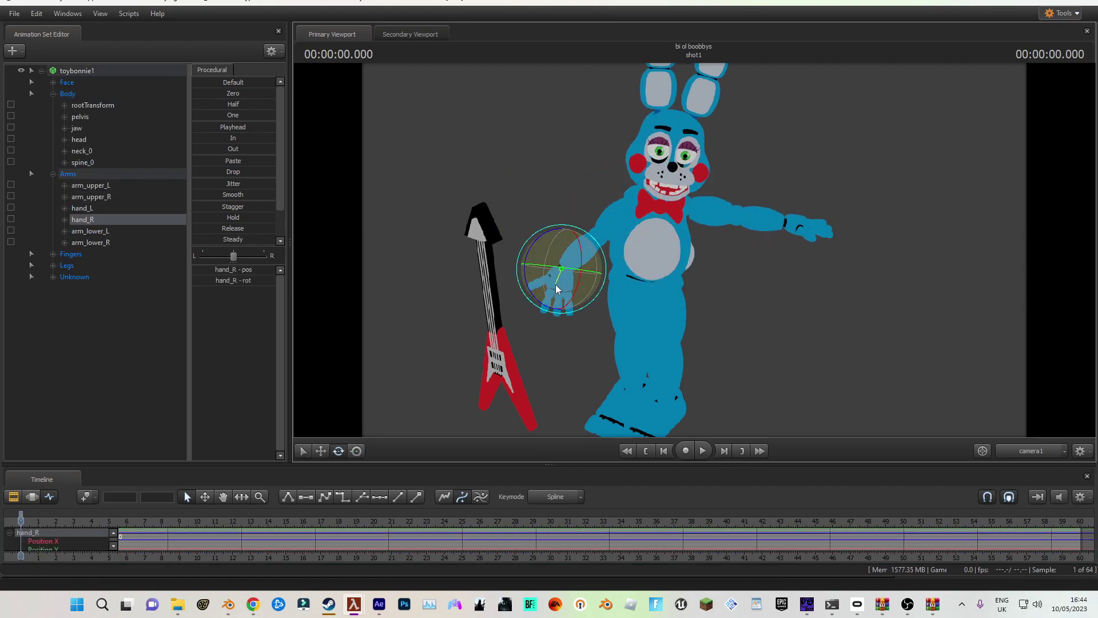
Select the right thumb and pinky finger bones to pose the hand
{"action": "left_click", "coordinate": [546, 203]}
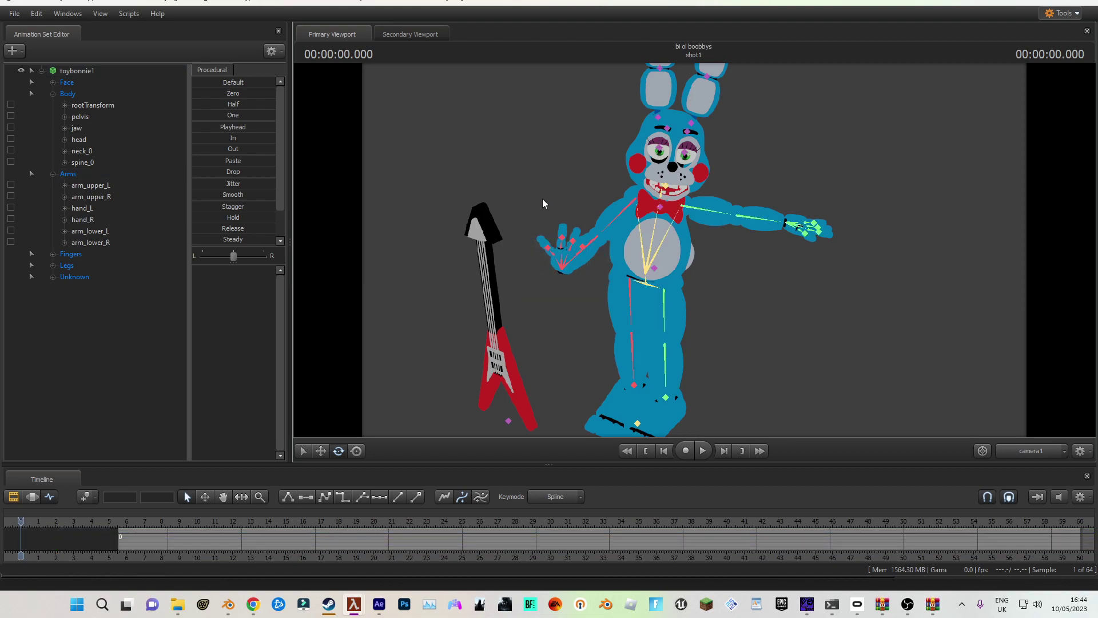
{"action": "left_click", "coordinate": [567, 242]}
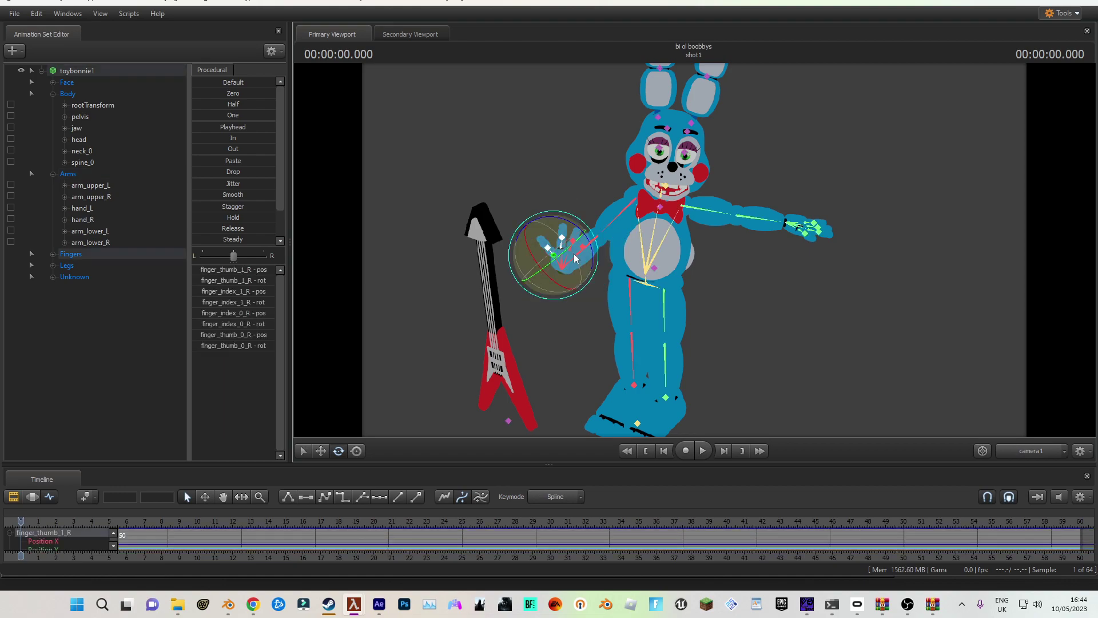
{"action": "left_click", "coordinate": [532, 268]}
{"action": "left_click", "coordinate": [580, 257]}
{"action": "right_click", "coordinate": [734, 332]}
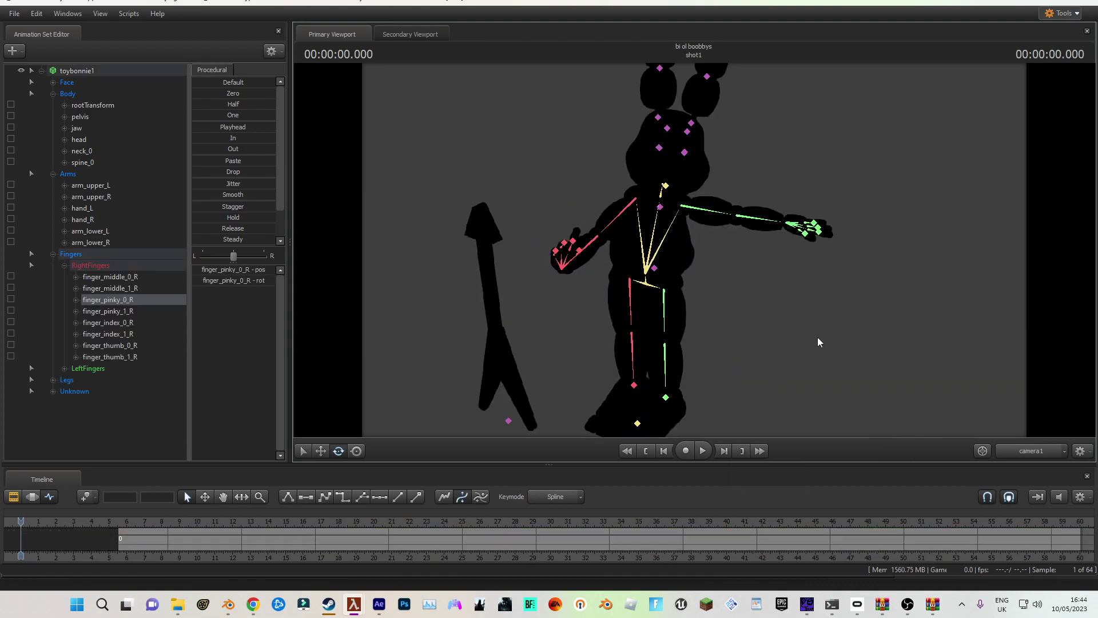
Create an animation set for a new light, aim spotlight1 at the character, then return to camera1
{"action": "left_click", "coordinate": [12, 51]}
{"action": "left_click", "coordinate": [104, 119]}
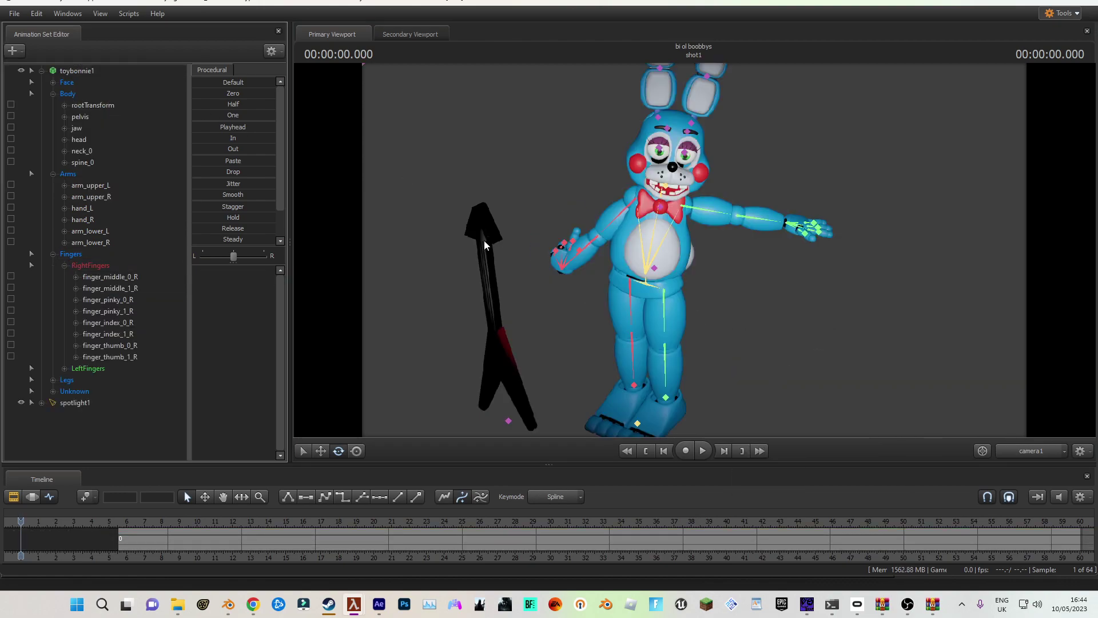
{"action": "left_click", "coordinate": [74, 402]}
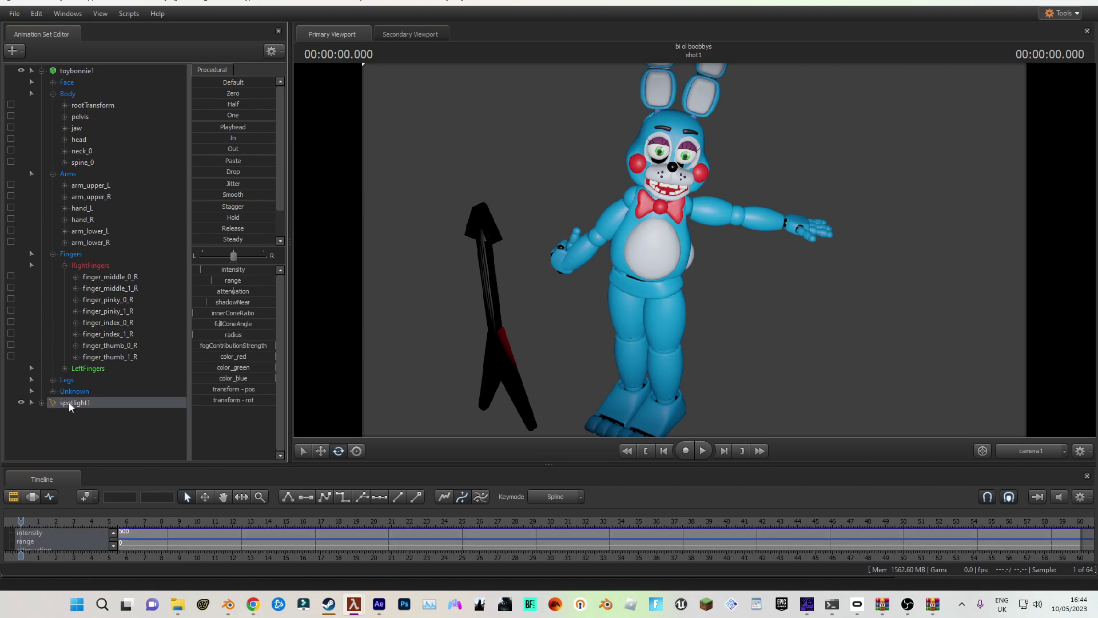
{"action": "mouse_move", "coordinate": [71, 404]}
{"action": "left_mouse_down"}
{"action": "mouse_move", "coordinate": [746, 309]}
{"action": "mouse_move", "coordinate": [687, 258]}
{"action": "left_mouse_up"}
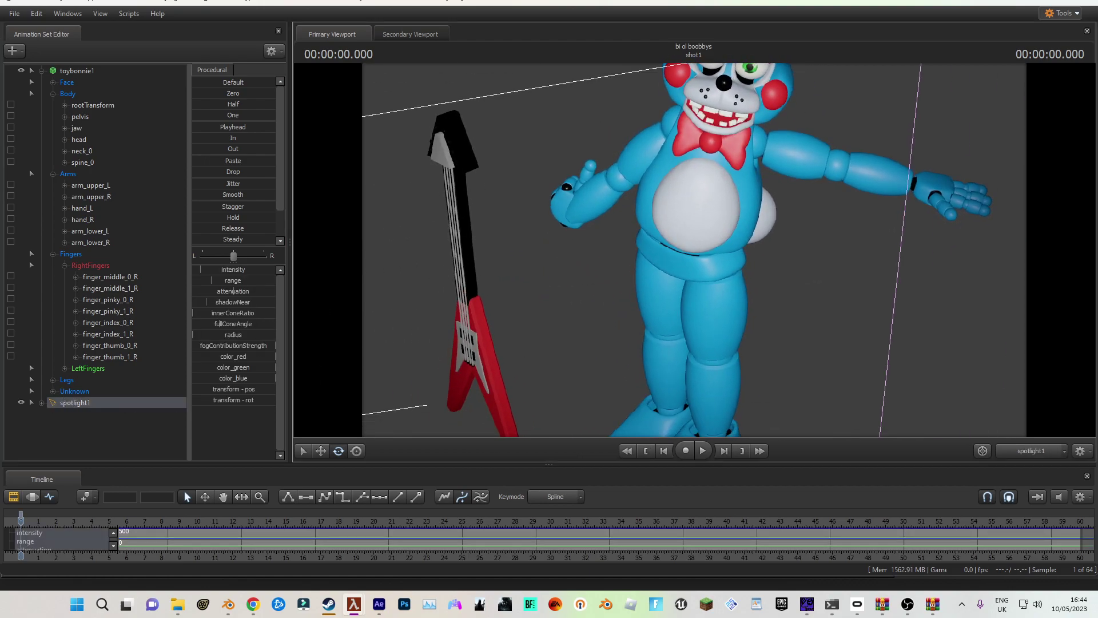
{"action": "left_click_drag", "start_coordinate": [769, 319], "coordinate": [790, 319]}
{"action": "left_click", "coordinate": [1029, 450]}
{"action": "left_click", "coordinate": [1030, 430]}
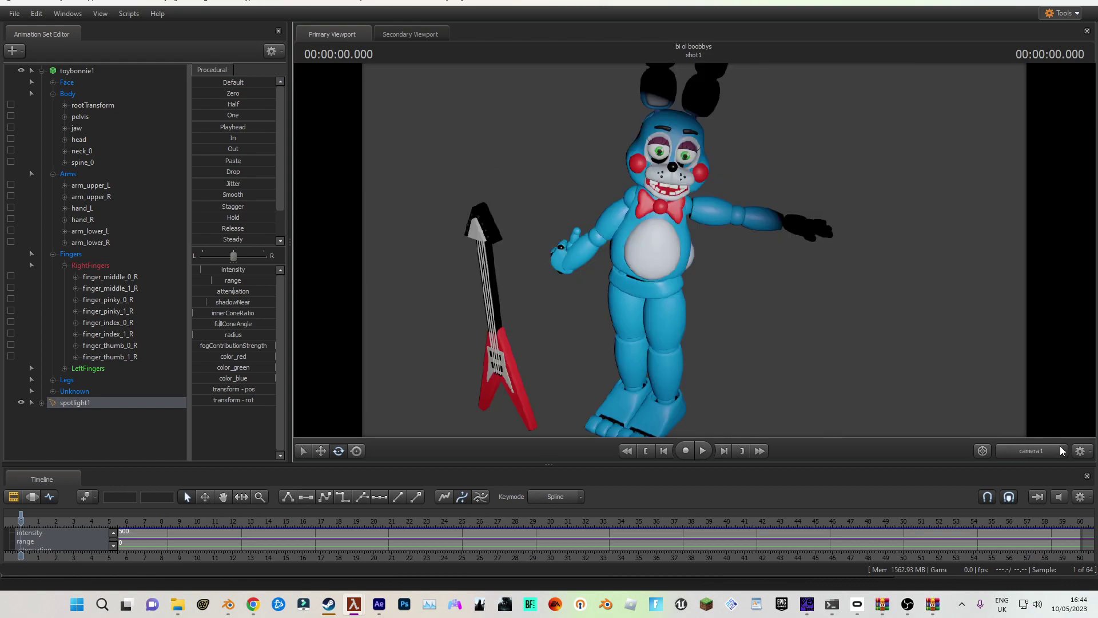
{"action": "scroll", "coordinate": [781, 265], "scroll_direction": "up", "scroll_amount": 3}
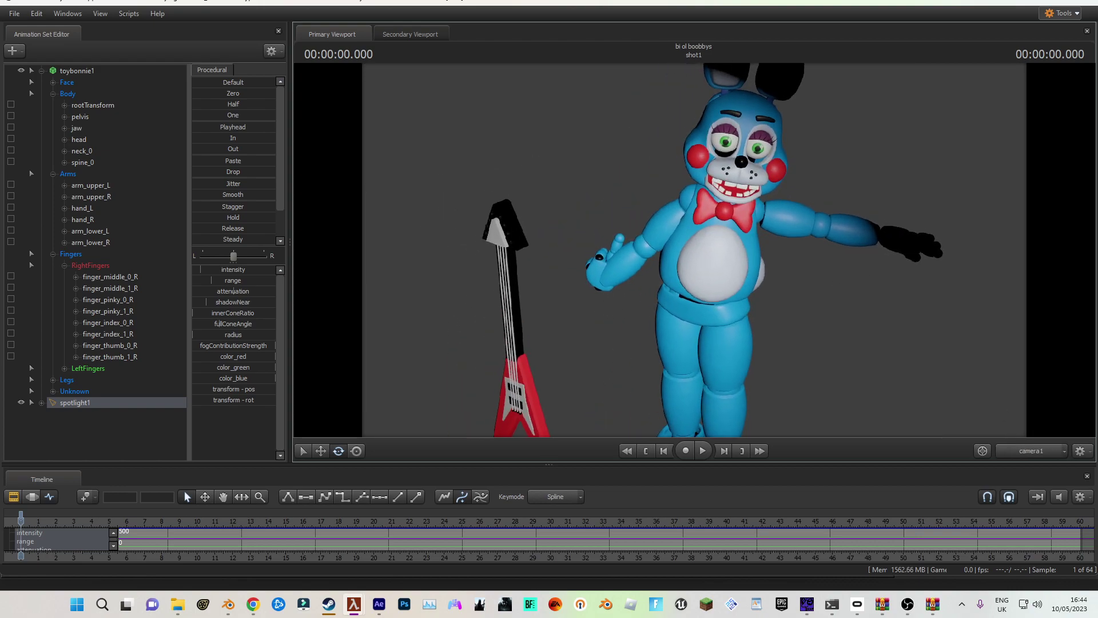
{"action": "scroll", "coordinate": [755, 264], "scroll_direction": "up", "scroll_amount": 3}
Rotate hand_R so the right hand's fingers point up
{"action": "left_click", "coordinate": [640, 269]}
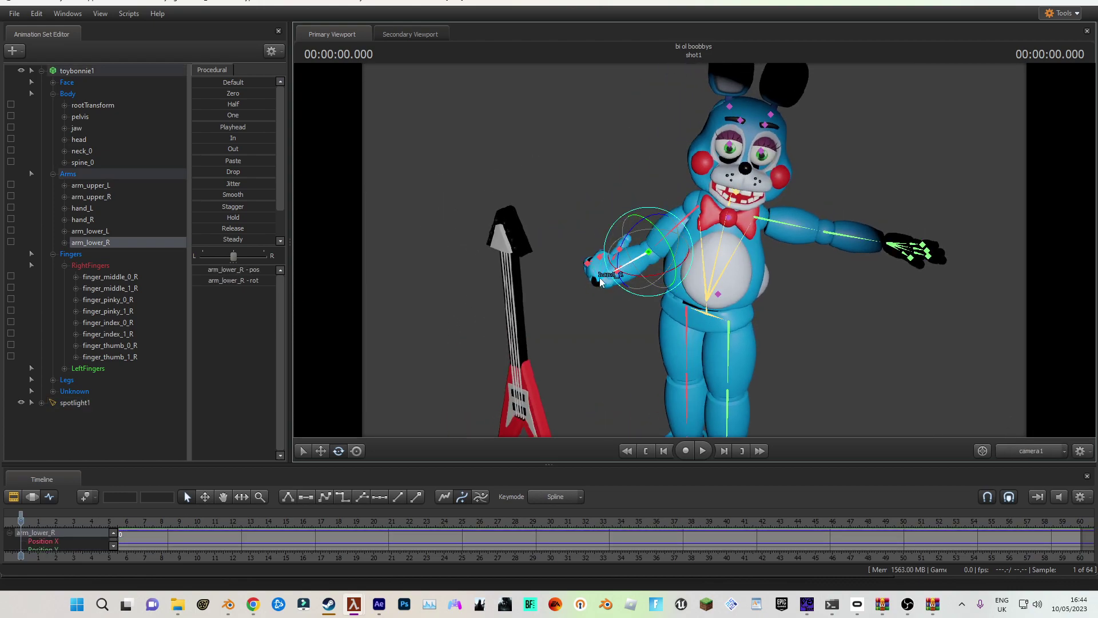
{"action": "left_click", "coordinate": [611, 276]}
{"action": "left_click_drag", "start_coordinate": [630, 295], "coordinate": [601, 283]}
Select the right eyelid and head bones and tilt the head to the other side
{"action": "left_click_drag", "start_coordinate": [696, 355], "coordinate": [772, 182]}
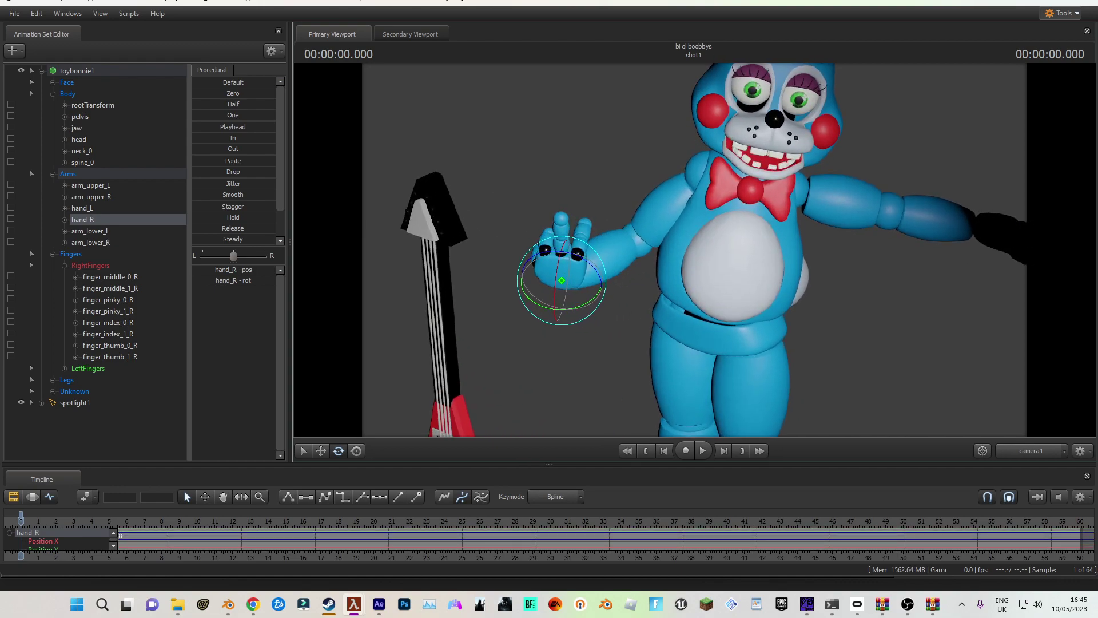
{"action": "left_click", "coordinate": [752, 155]}
{"action": "scroll", "coordinate": [89, 403], "scroll_direction": "down", "scroll_amount": 1}
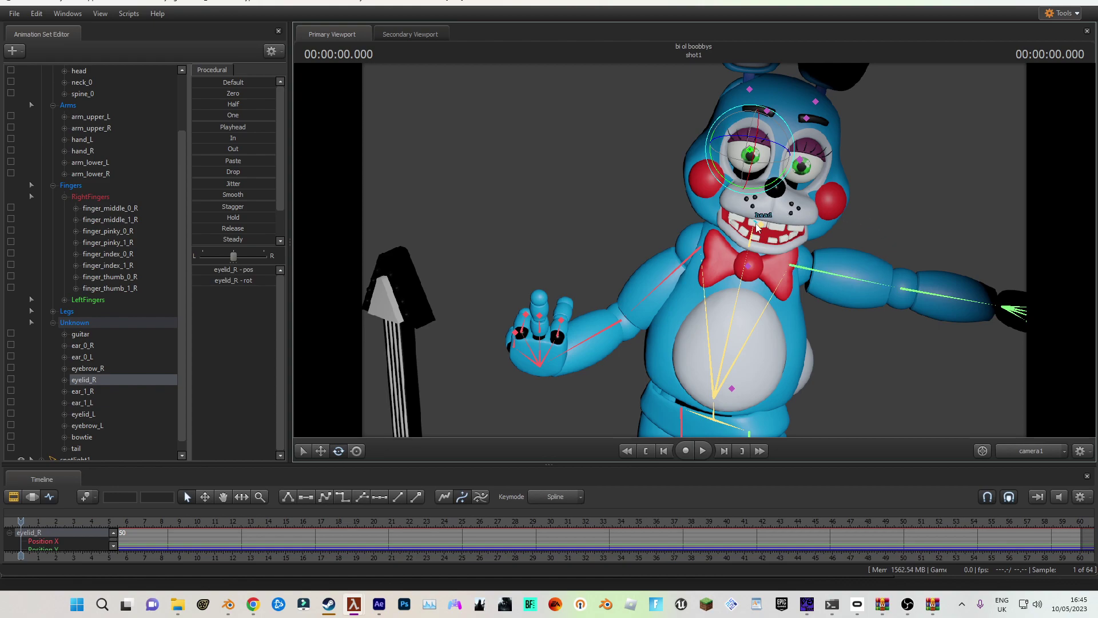
{"action": "left_click", "coordinate": [755, 225]}
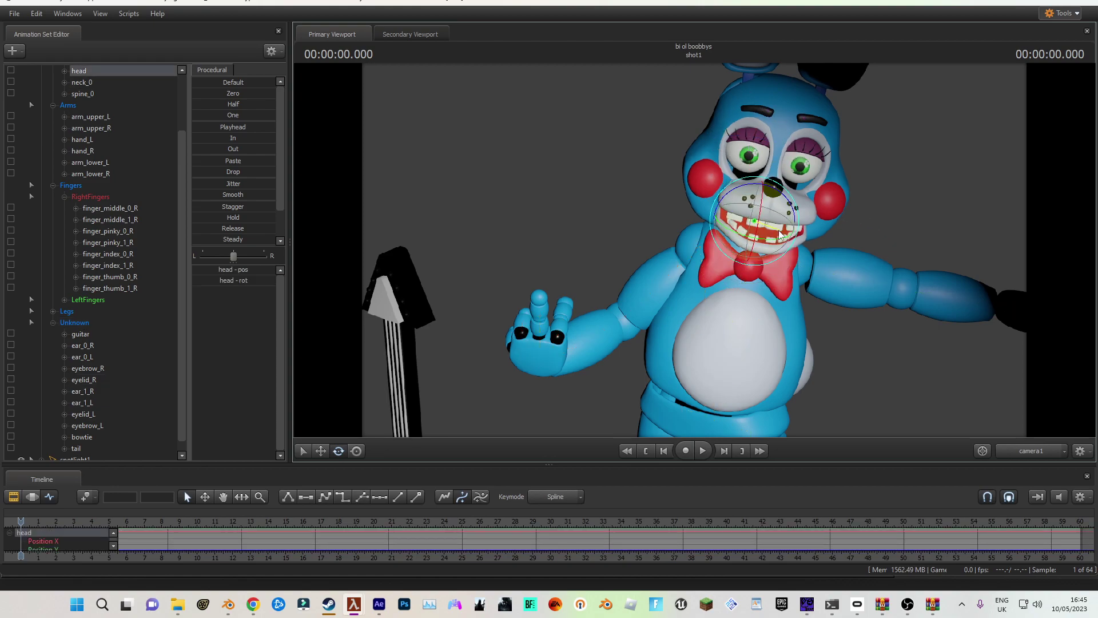
{"action": "left_click_drag", "start_coordinate": [778, 233], "coordinate": [755, 215]}
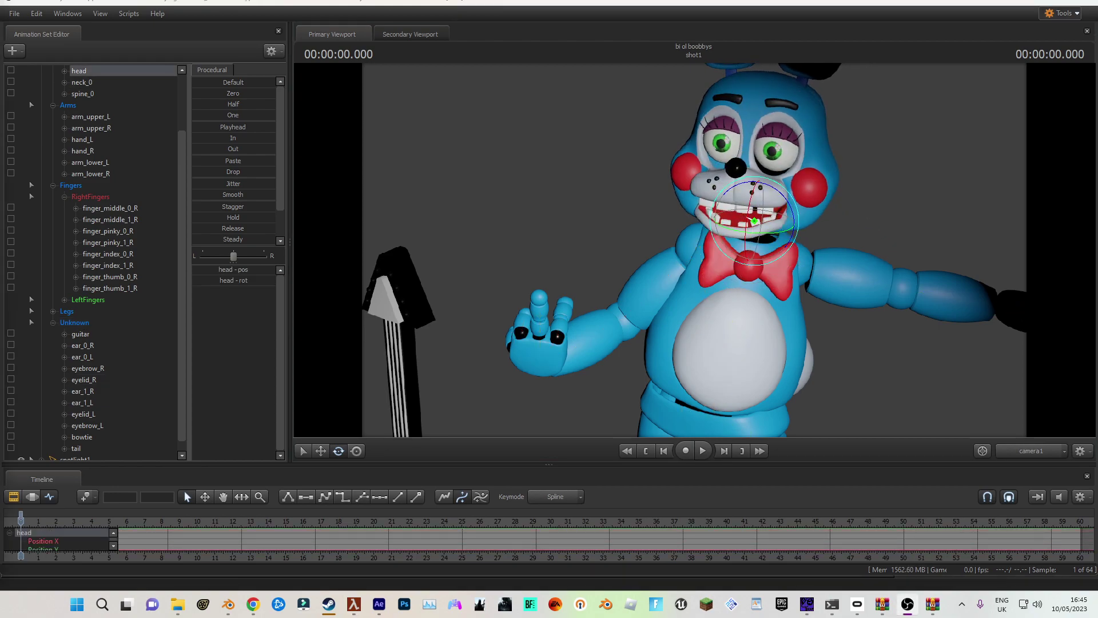